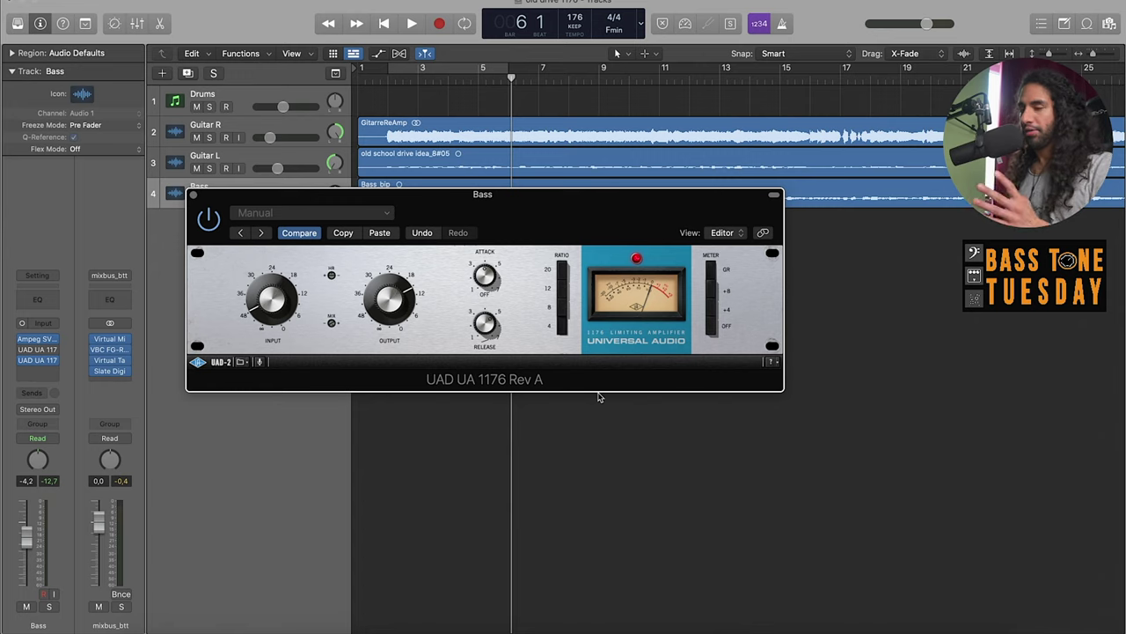
# - Nudge the Bass track's UAD 1176 Rev A window a few pixels up and left
pyautogui.moveTo(39, 350)
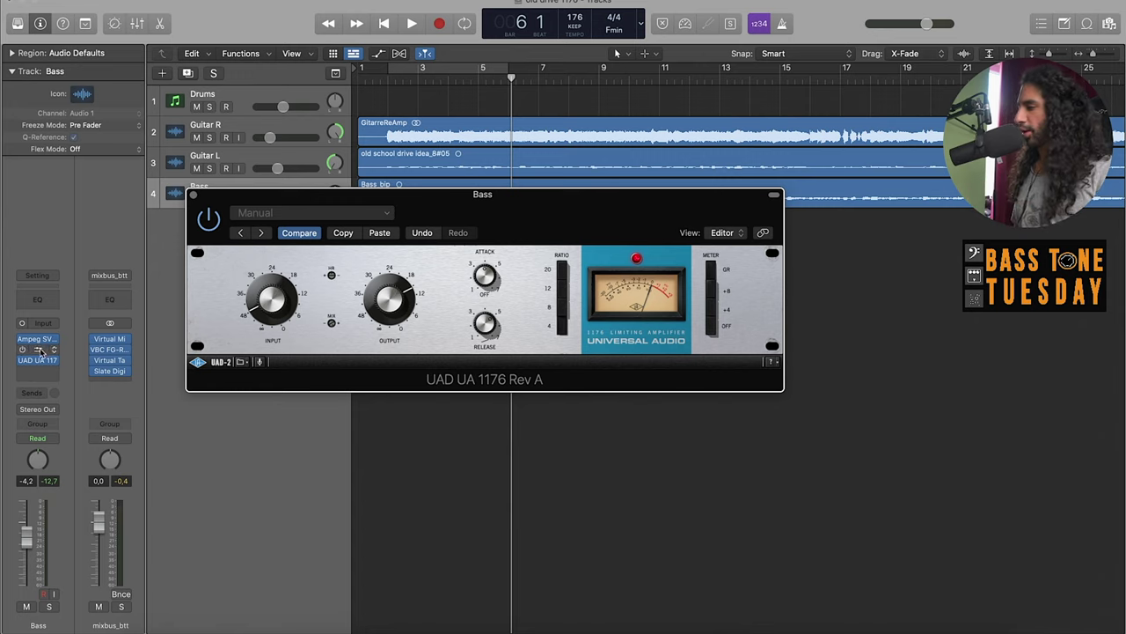
pyautogui.moveTo(483, 212); pyautogui.dragTo(458, 207)
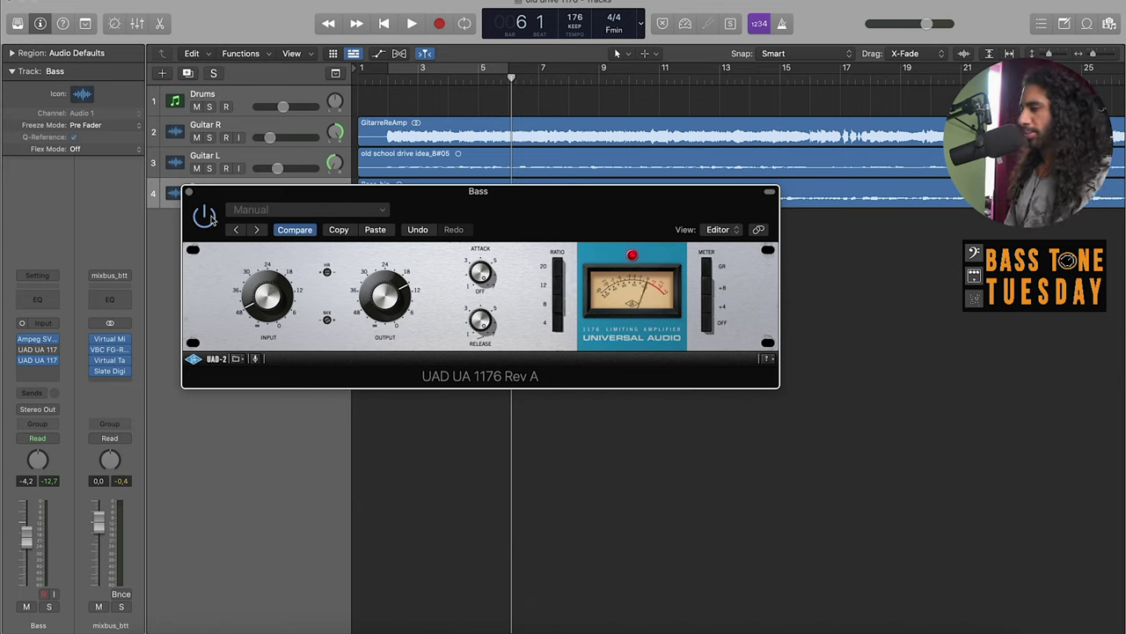
# - Move the compressor window down to uncover the Bass track and play from bar 1
pyautogui.moveTo(223, 190); pyautogui.dragTo(289, 216)
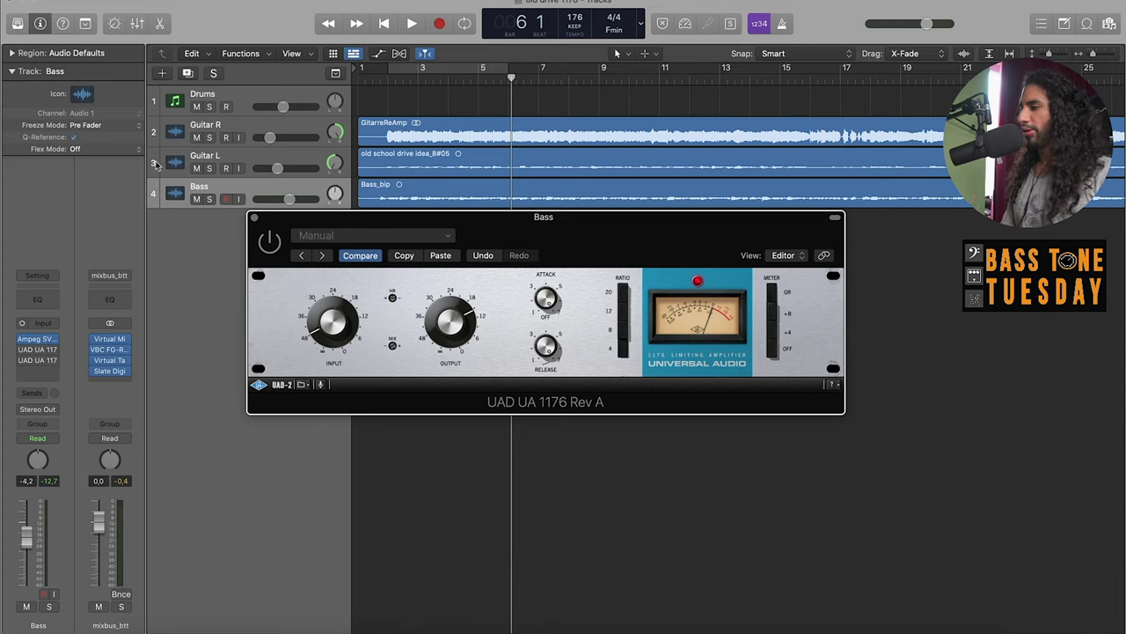
pyautogui.click(379, 78)
pyautogui.press('space')
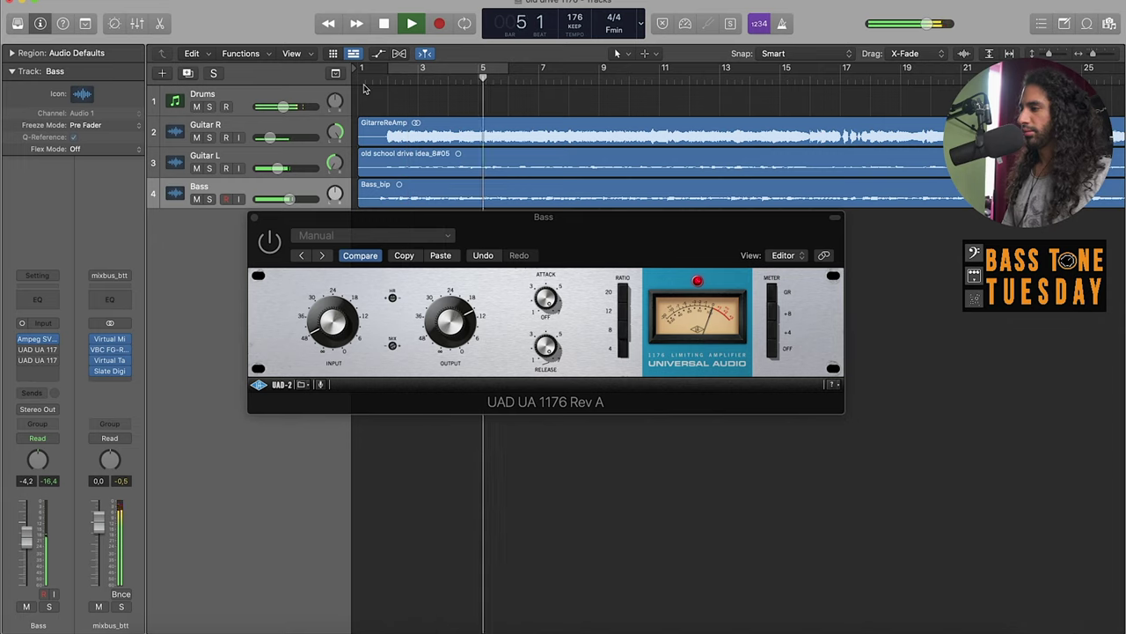
# - Briefly solo and unsolo the Bass while listening, then stop and set a cycle over bars 3–5
pyautogui.click(209, 199)
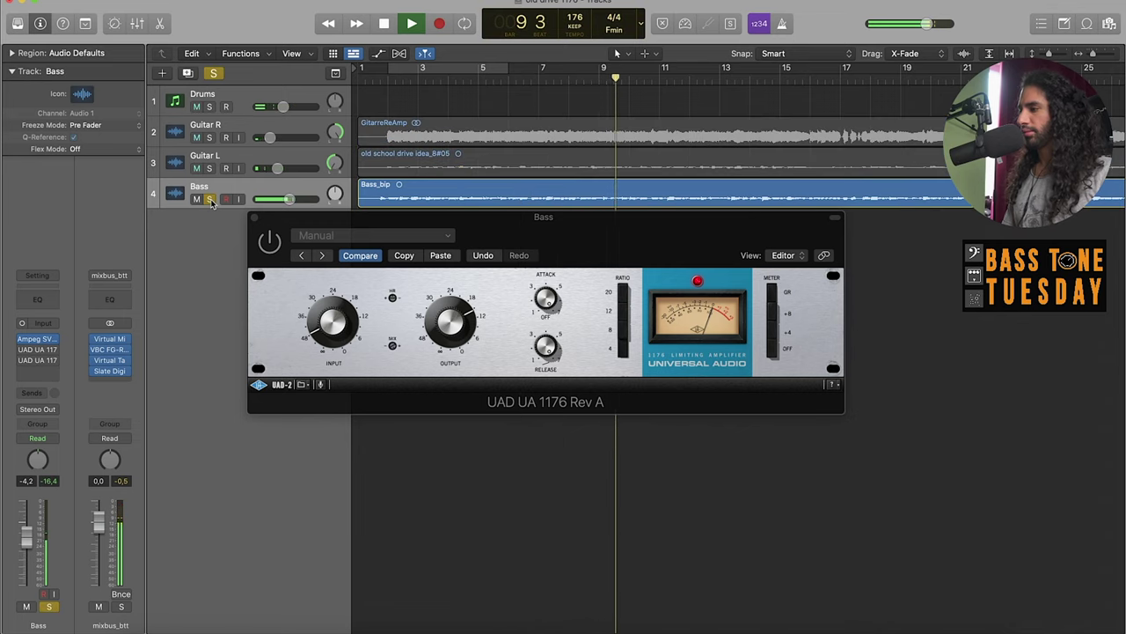
pyautogui.click(210, 199)
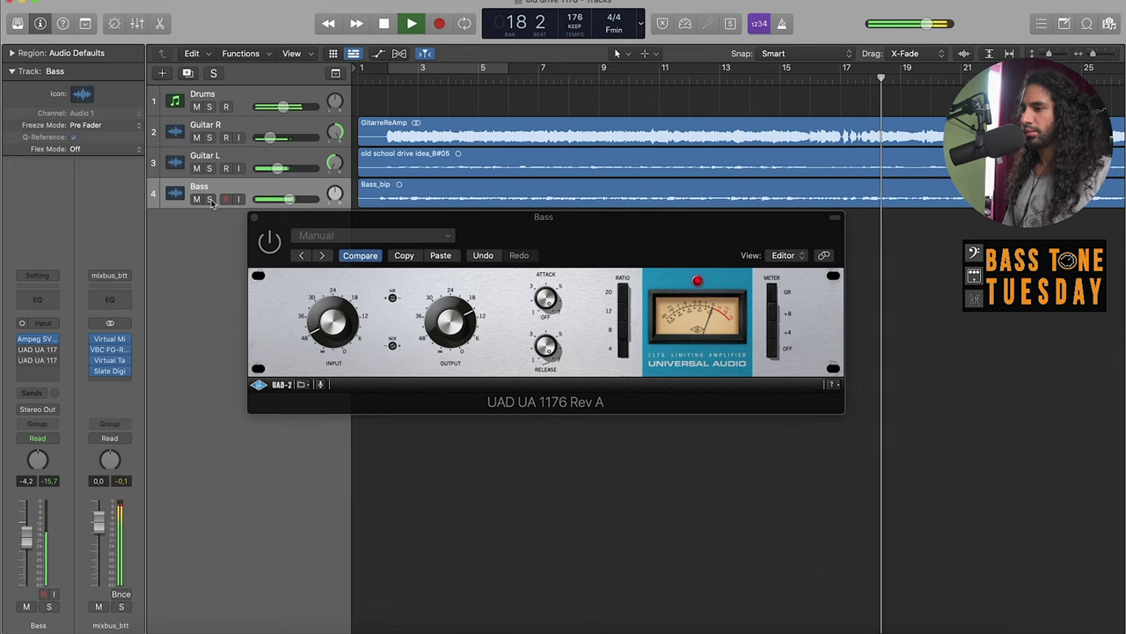
pyautogui.press('space')
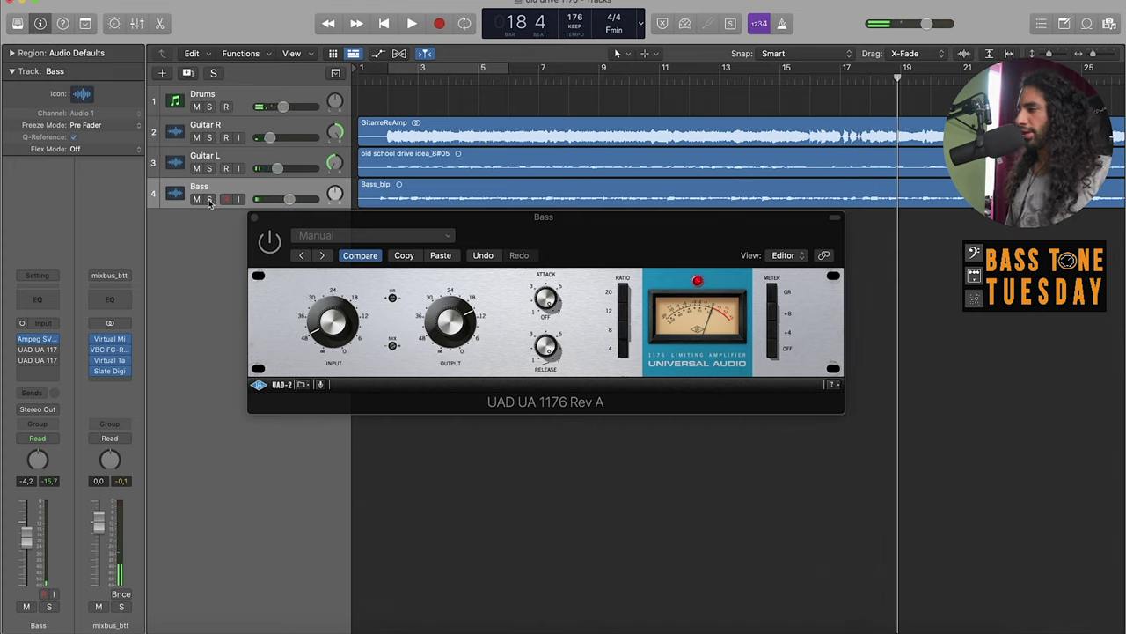
pyautogui.click(388, 79)
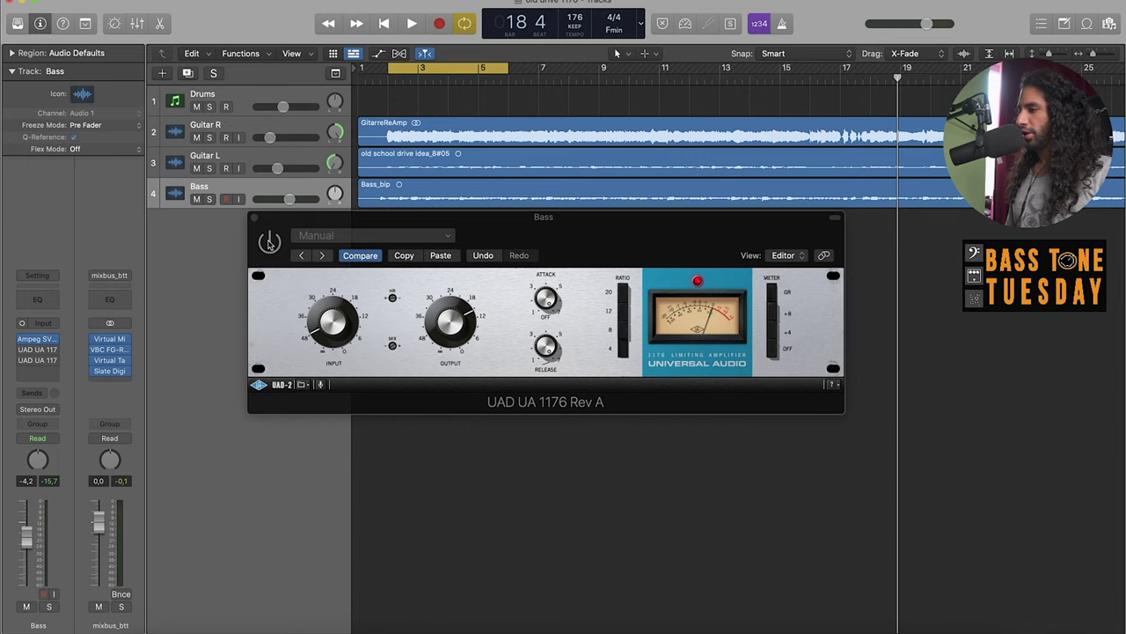
# - Loop the bars 3–5 cycle with the 1176 window in front, then stop
pyautogui.press('space')
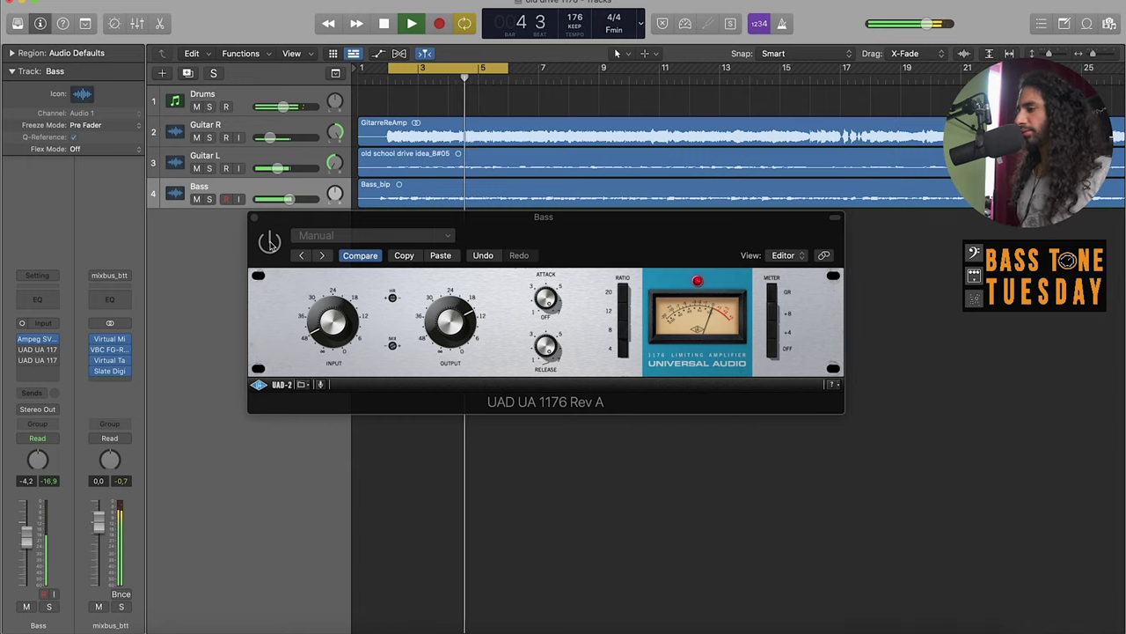
pyautogui.click(271, 243)
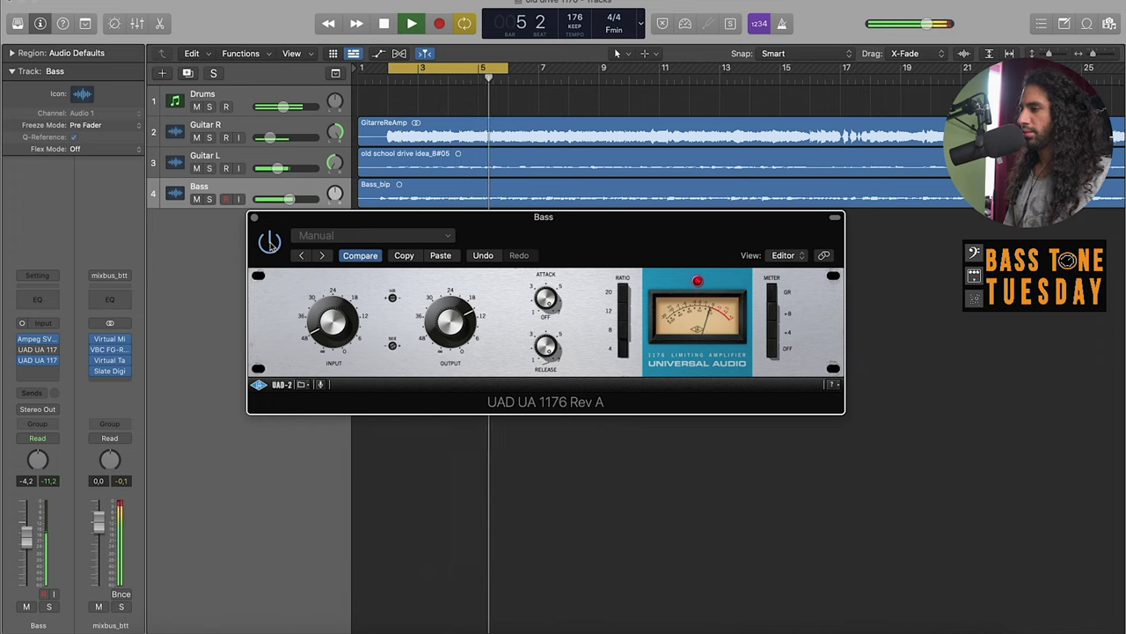
pyautogui.press('space')
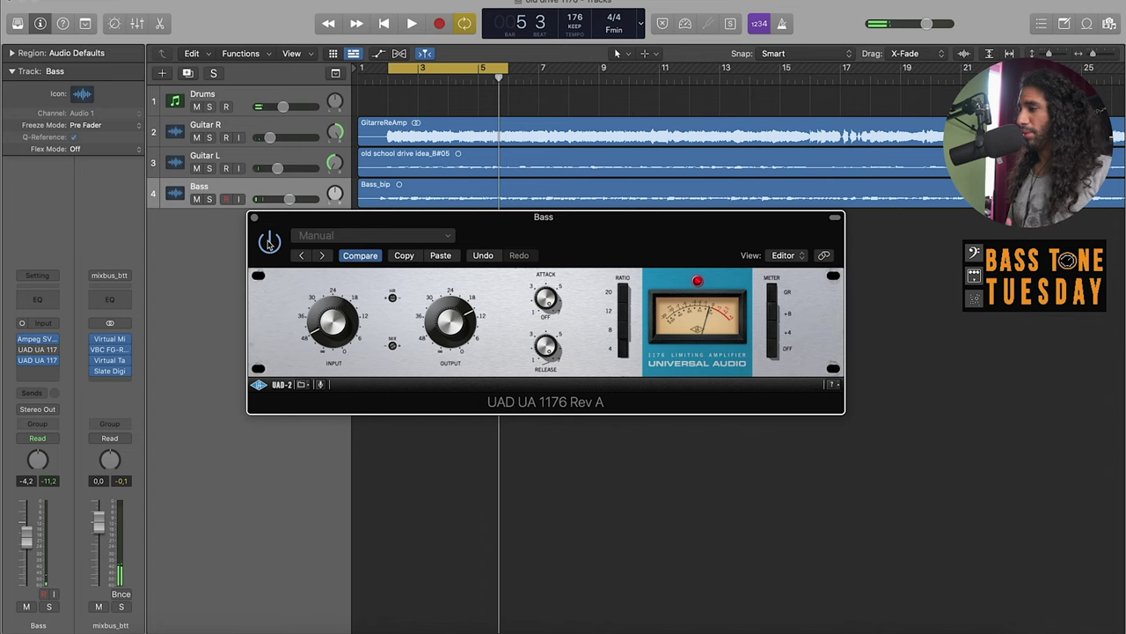
# - Solo the Bass and A/B the 1176 on versus bypassed over the looping cycle
pyautogui.click(209, 199)
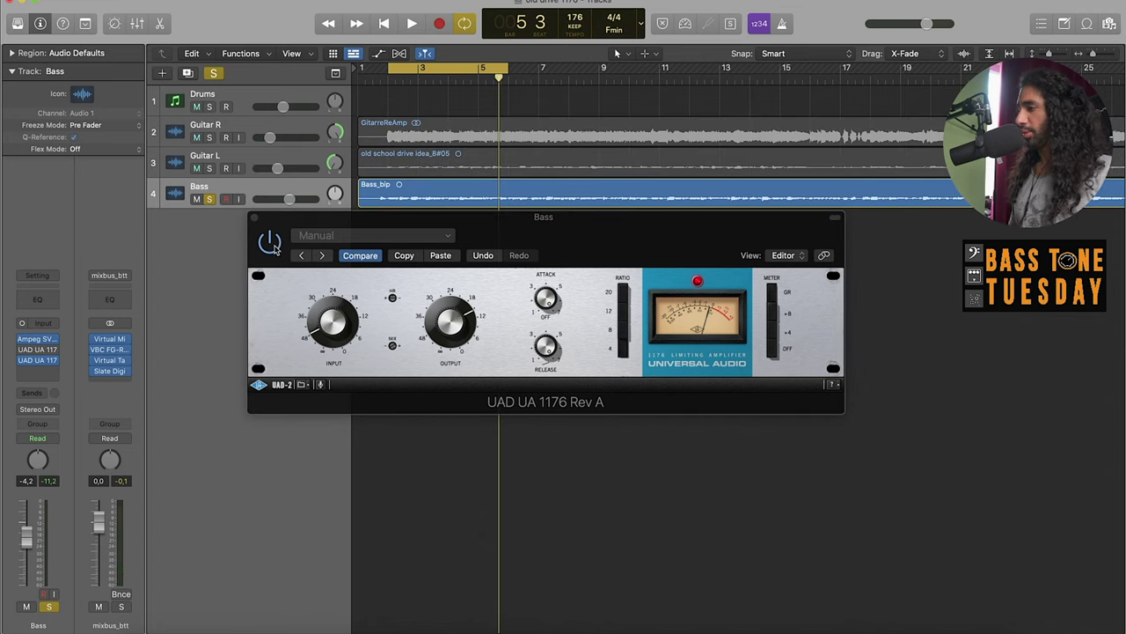
pyautogui.press('space')
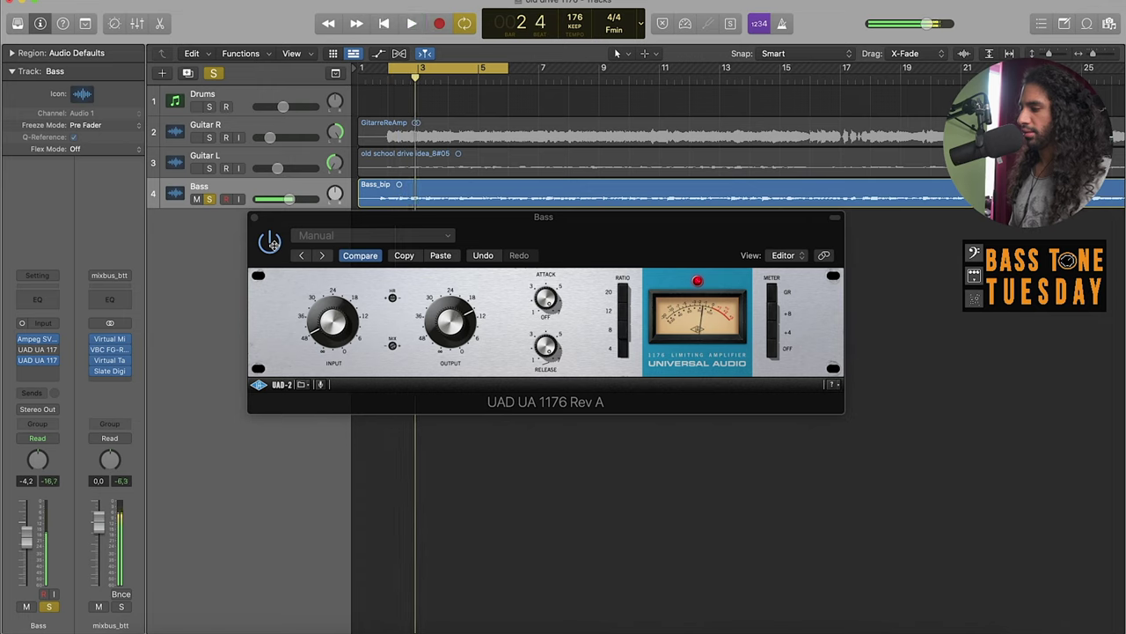
pyautogui.click(271, 243)
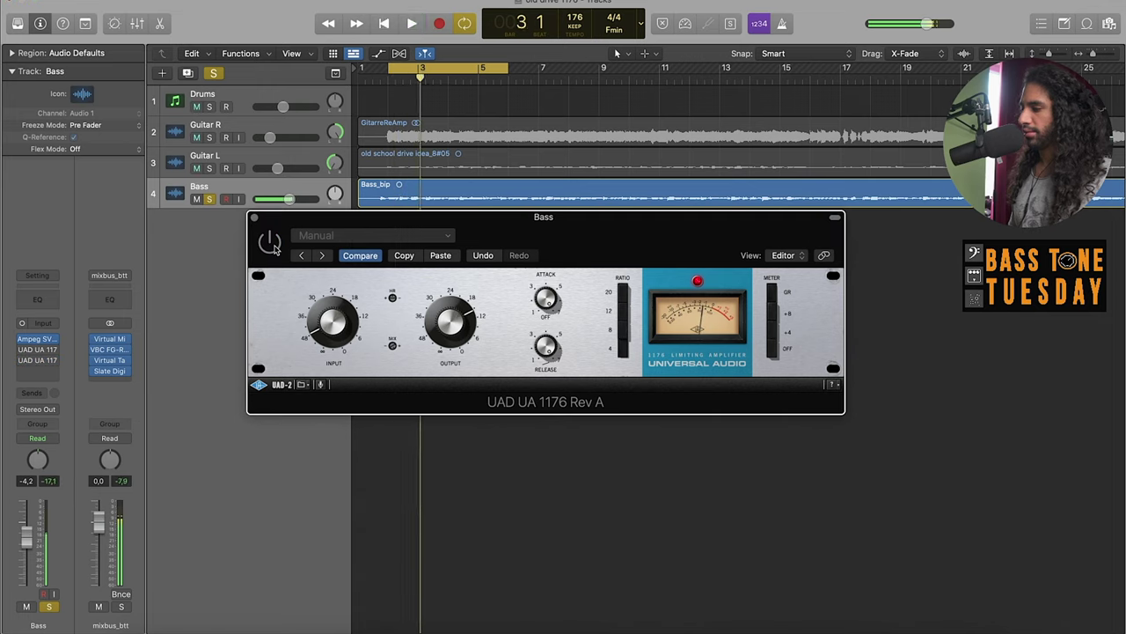
pyautogui.click(272, 246)
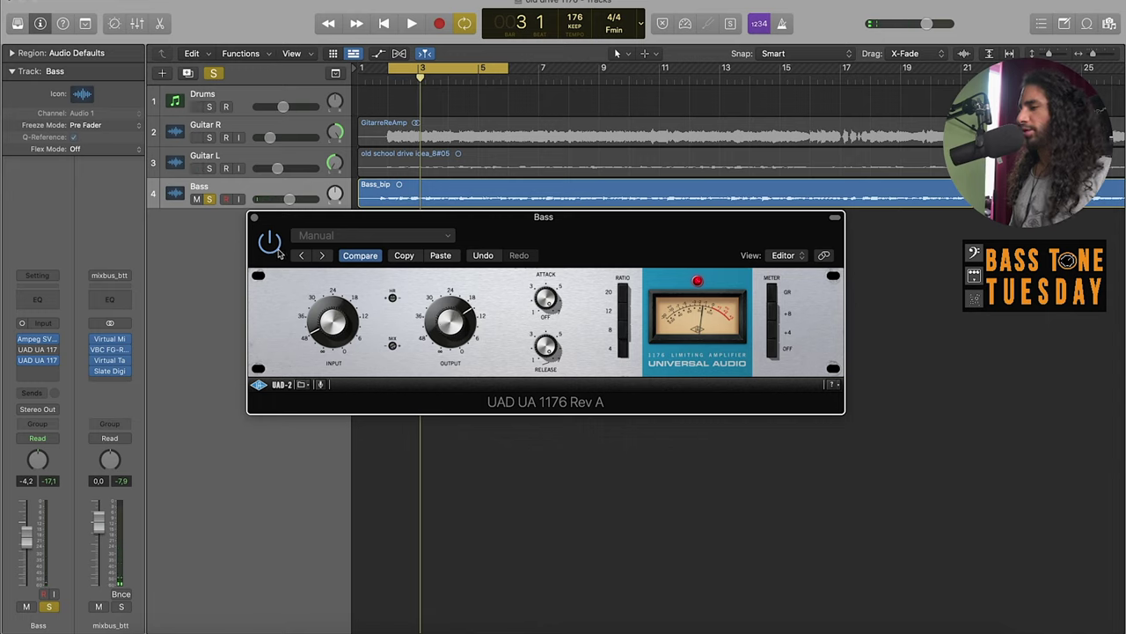
pyautogui.press('space')
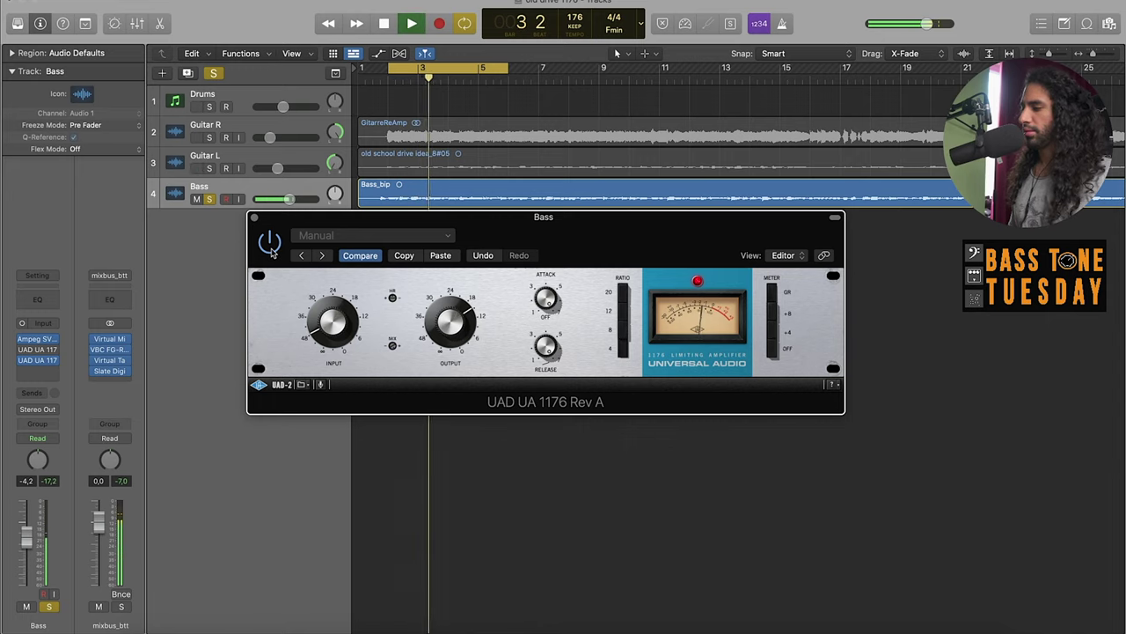
pyautogui.click(271, 250)
pyautogui.press('space')
pyautogui.press('space')
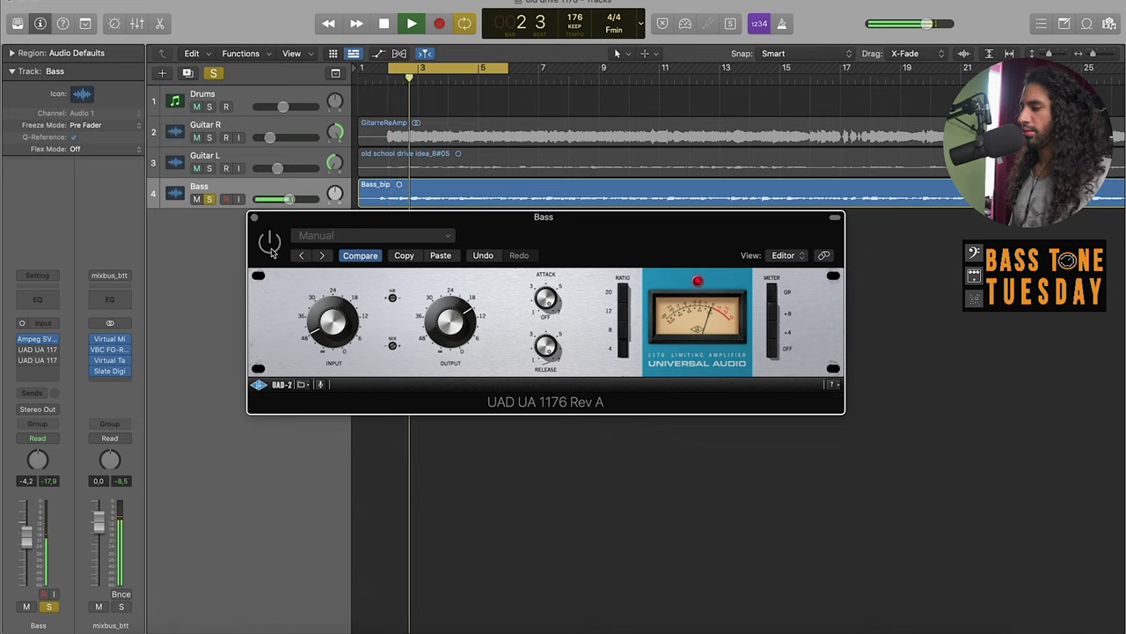
pyautogui.press('space')
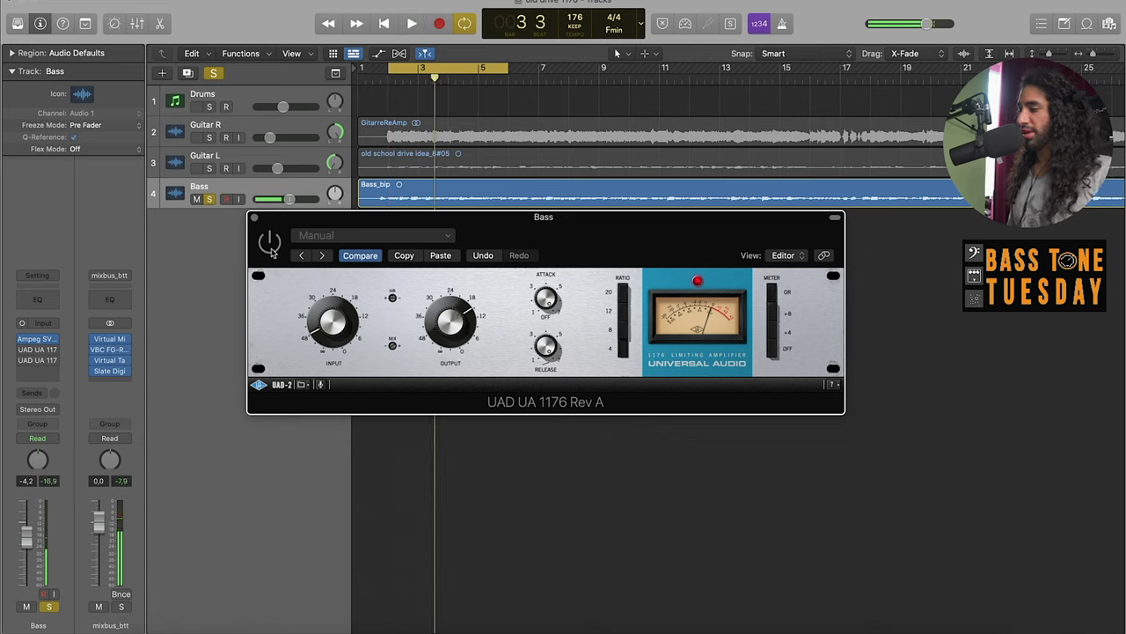
pyautogui.press('space')
# - Unsolo the Bass and compare the 1176 bypassed versus active in the full mix
pyautogui.press('space')
pyautogui.click(210, 199)
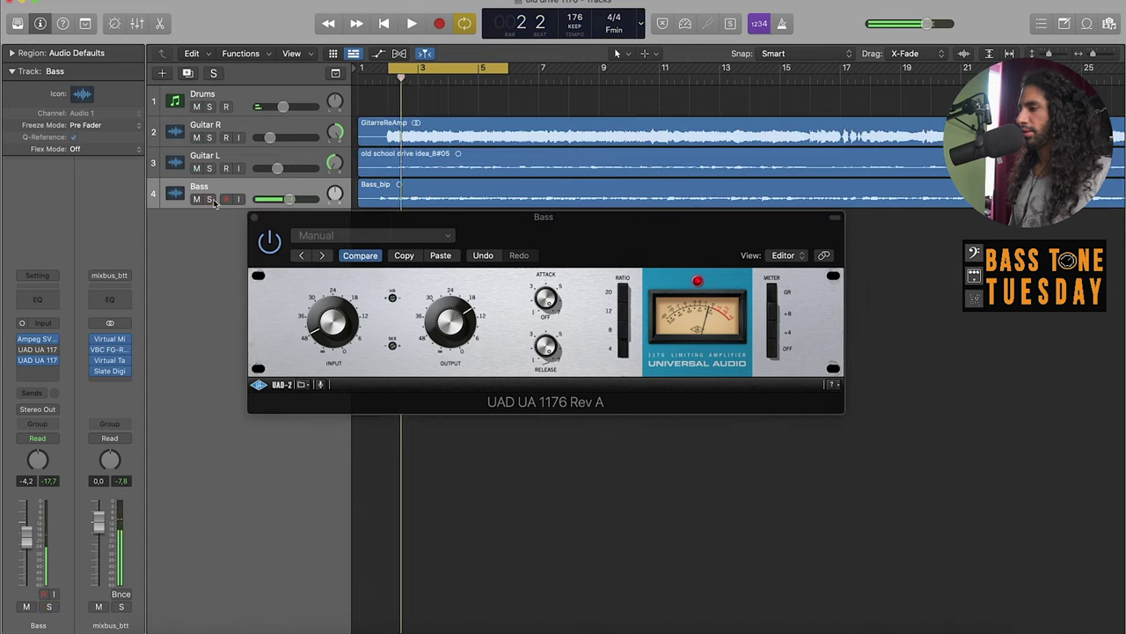
pyautogui.press('space')
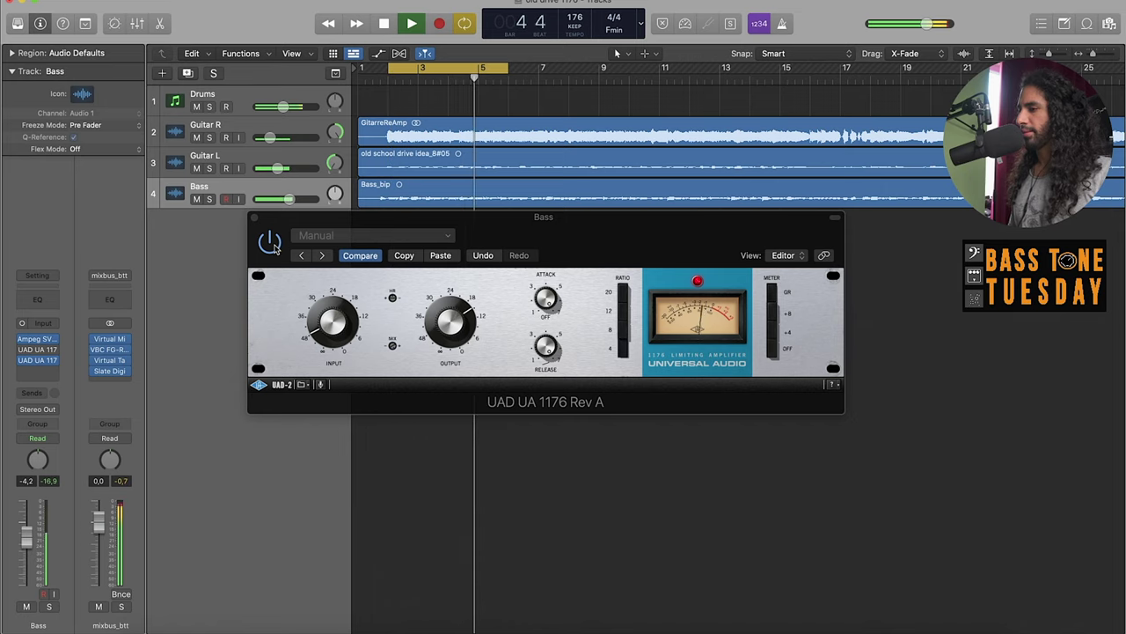
pyautogui.click(271, 245)
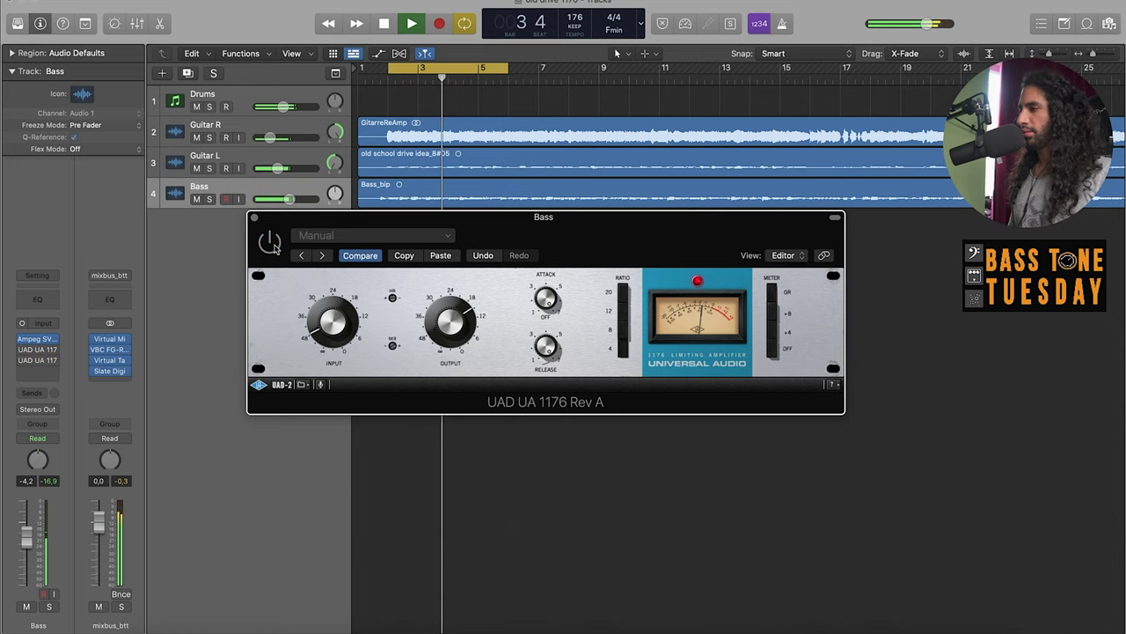
pyautogui.click(270, 241)
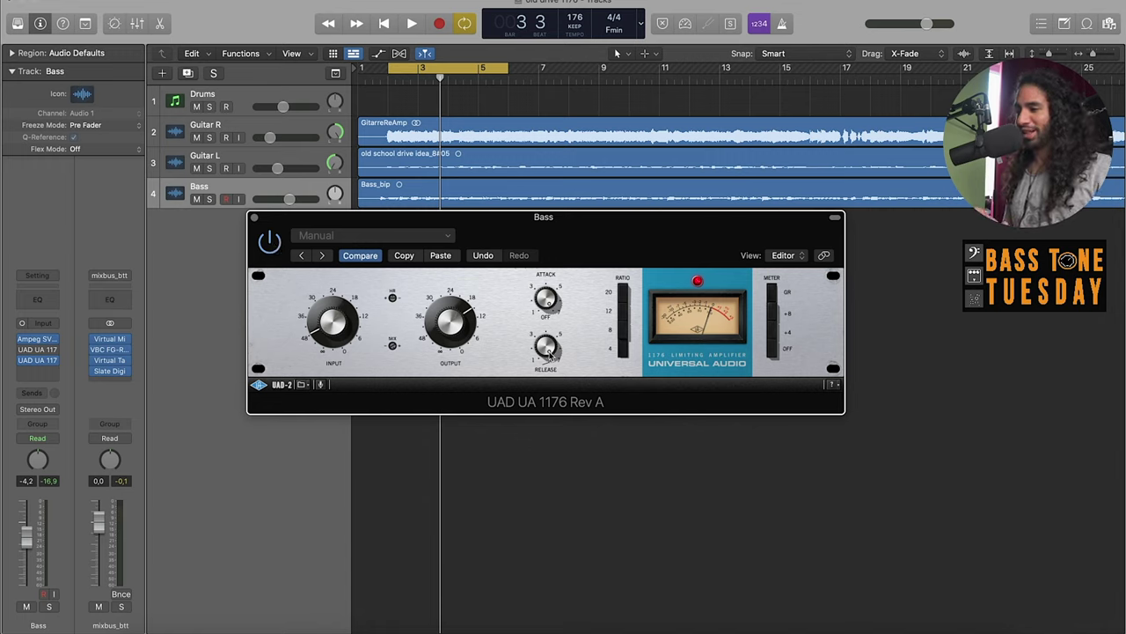
# - Loop the Bass soloed, then unsolo it, re-enable the 1176 Rev A and stop playback
pyautogui.press('s')
pyautogui.press('space')
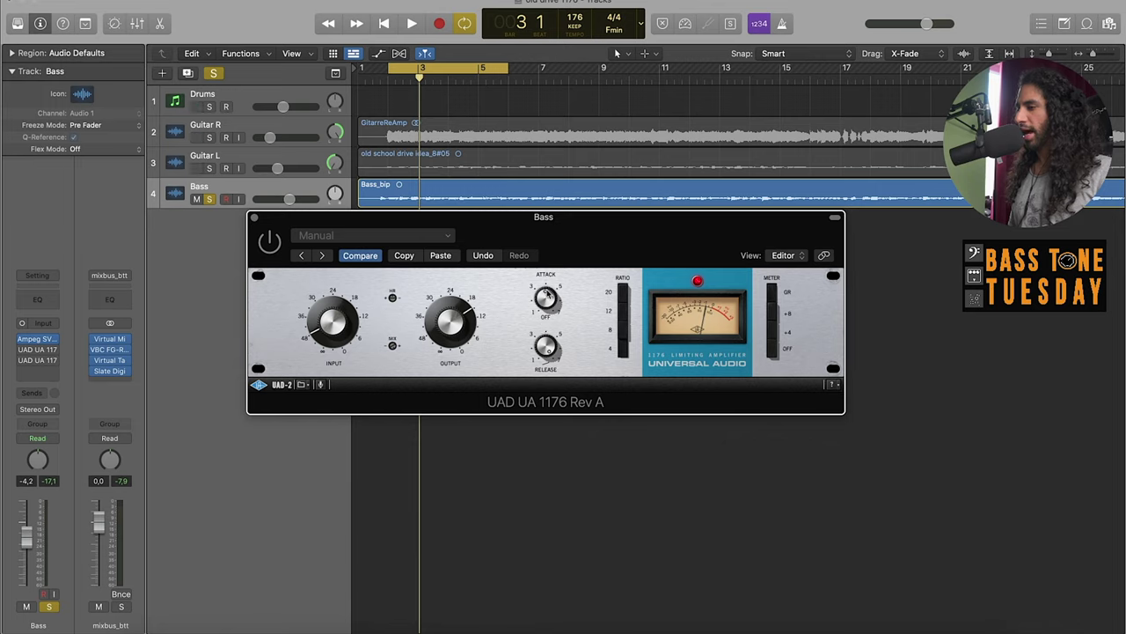
pyautogui.press('space')
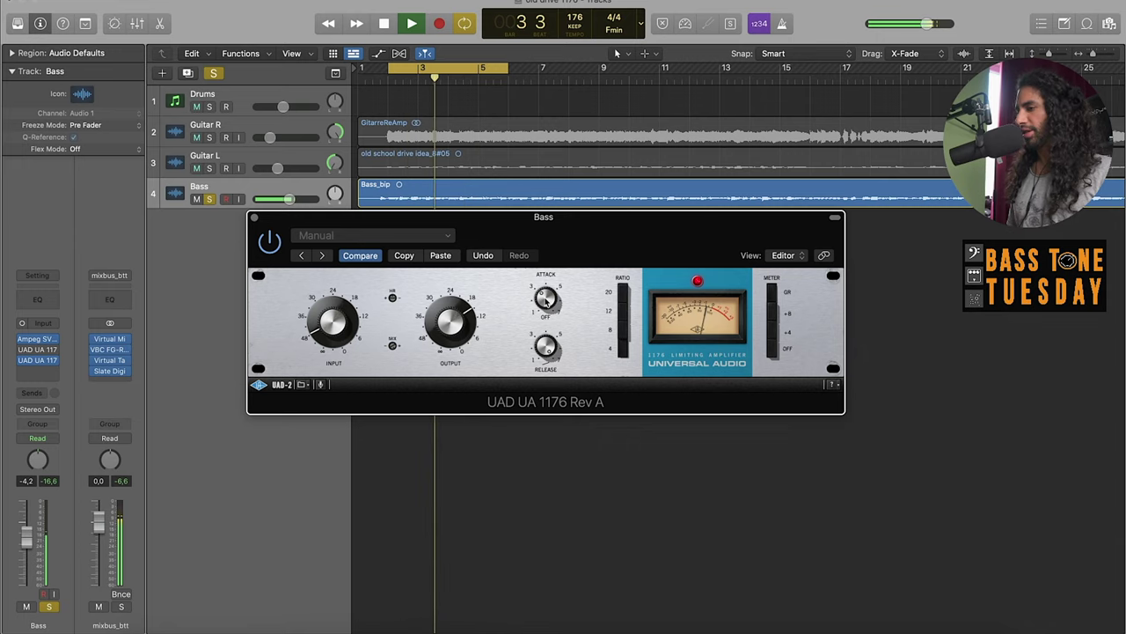
pyautogui.click(209, 199)
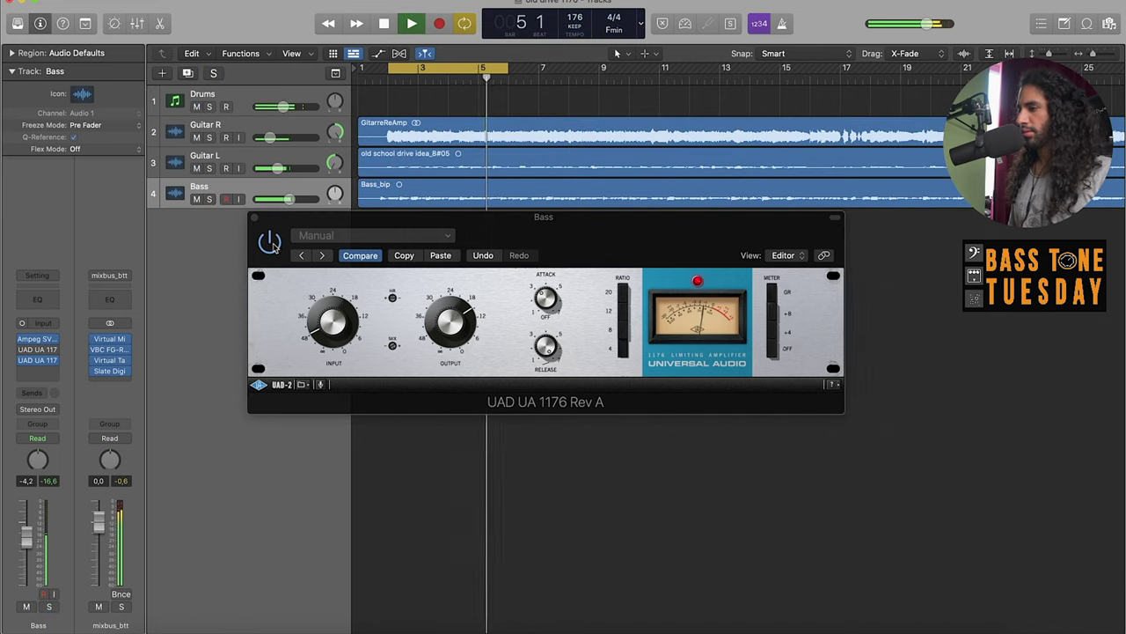
pyautogui.click(271, 243)
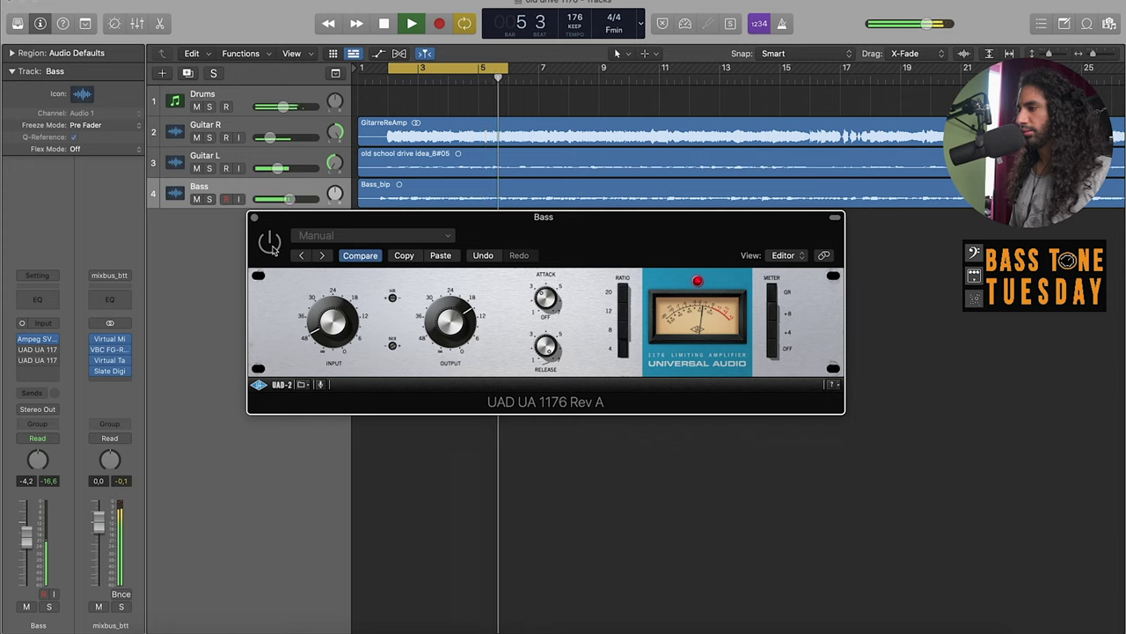
pyautogui.click(271, 243)
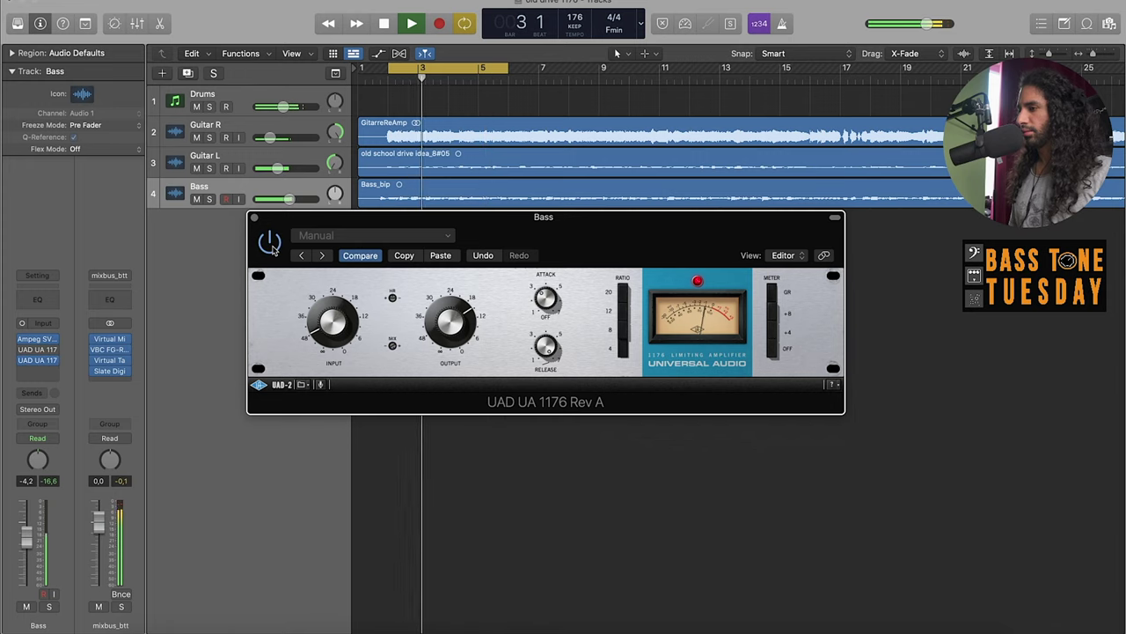
pyautogui.press('space')
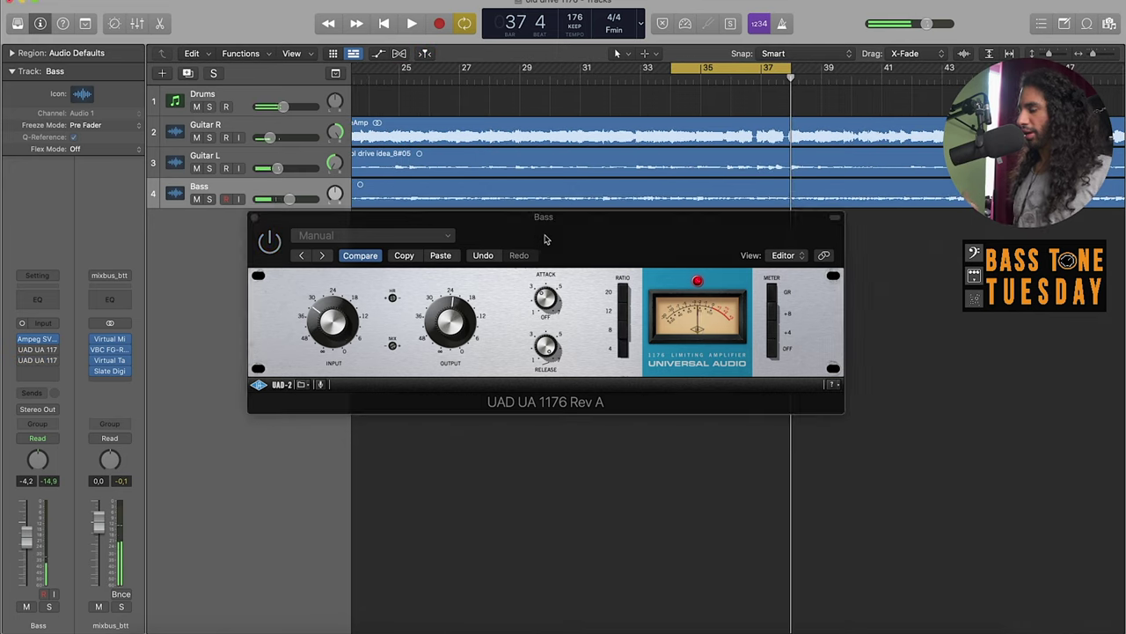
# - Shift the compressor window right, play the loop briefly, then stop
pyautogui.moveTo(544, 239); pyautogui.dragTo(610, 247)
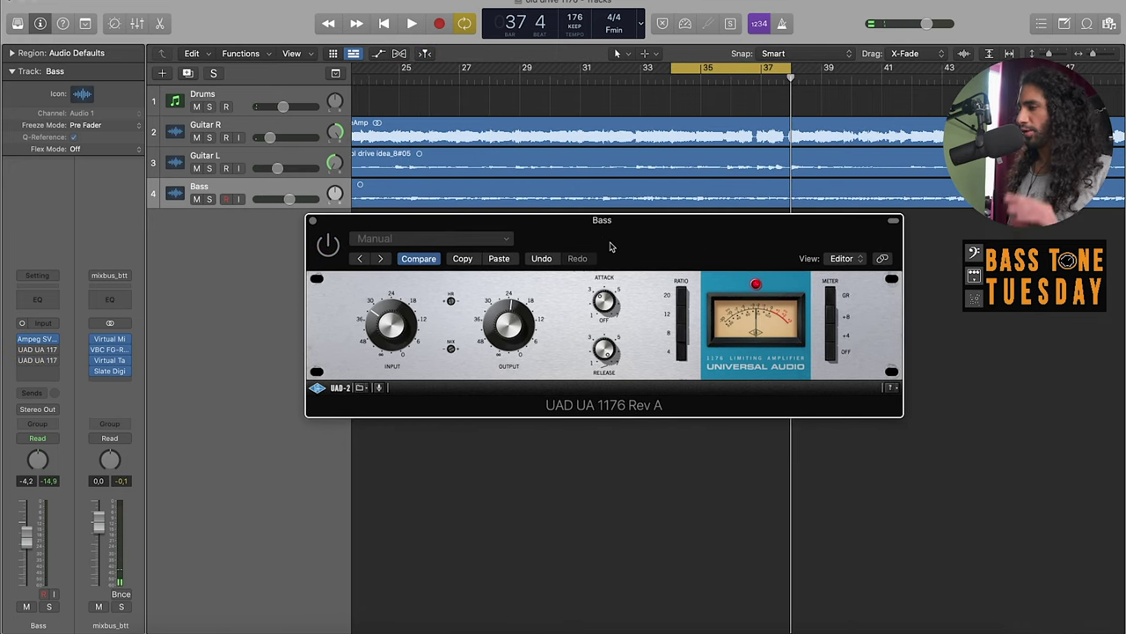
pyautogui.press('space')
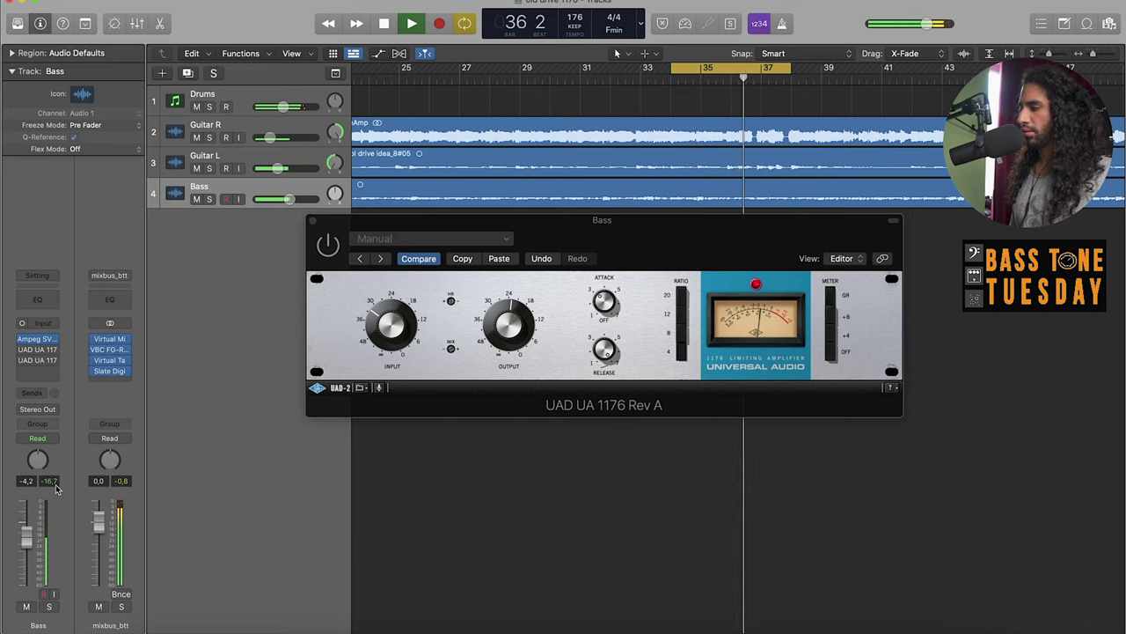
pyautogui.click(328, 244)
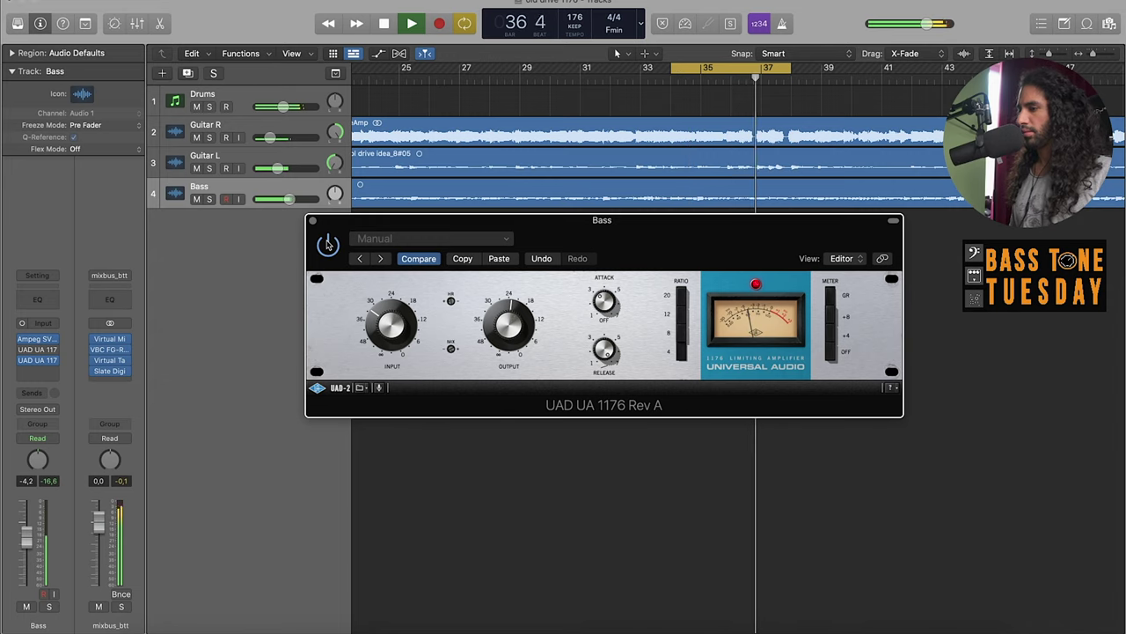
pyautogui.press('space')
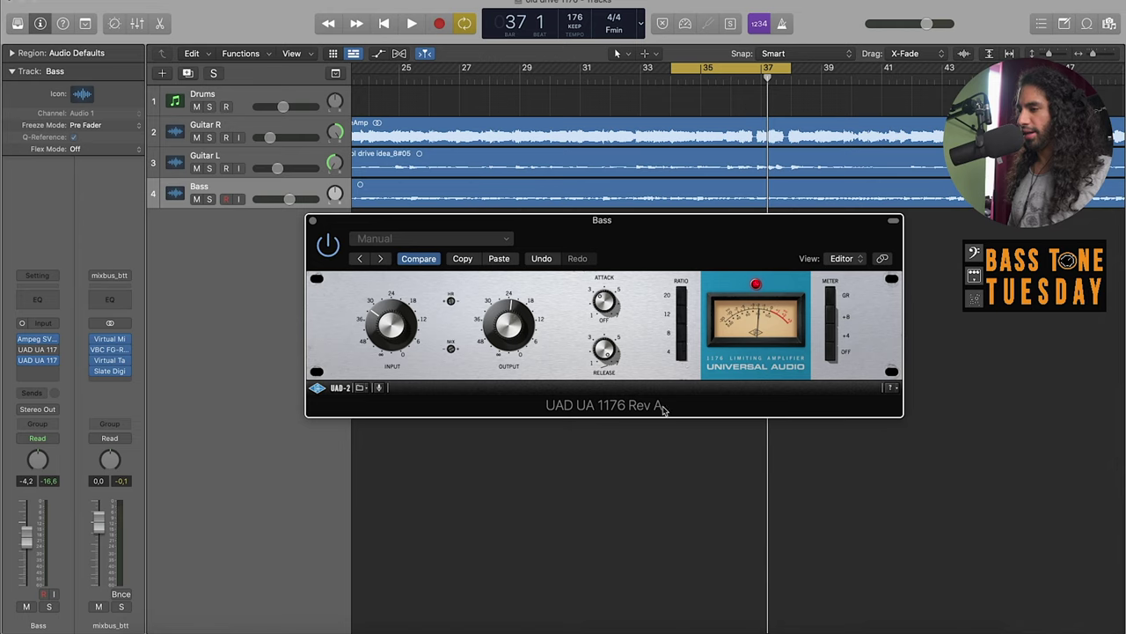
# - Compare the soloed Bass with the 1176 bypassed and active, then play the full mix unsoloed
pyautogui.click(209, 199)
pyautogui.press('space')
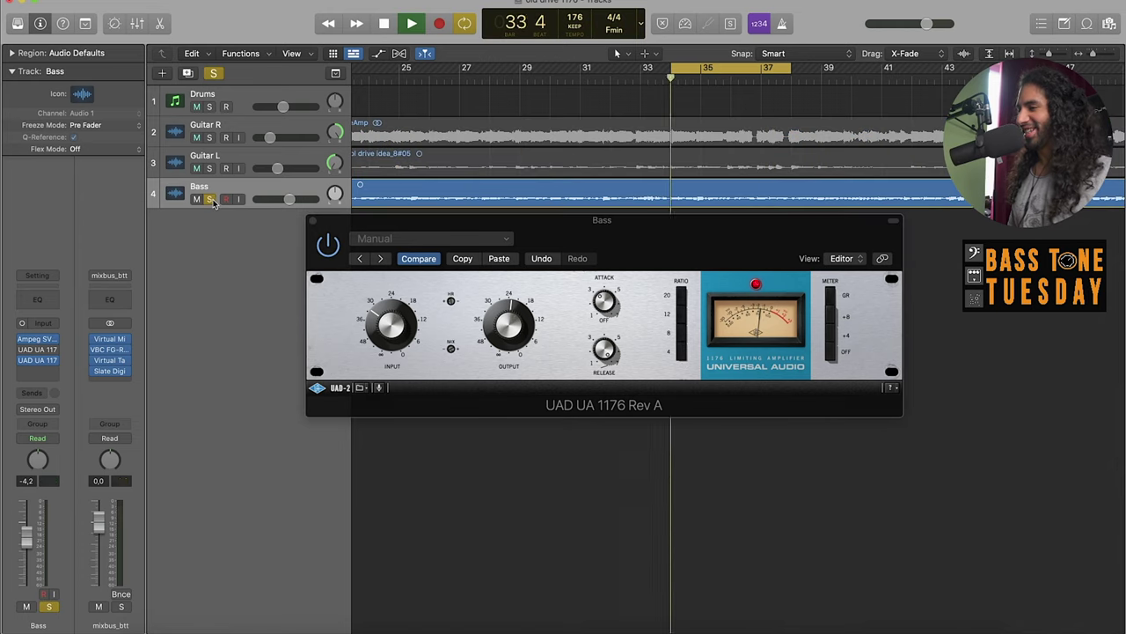
pyautogui.click(328, 247)
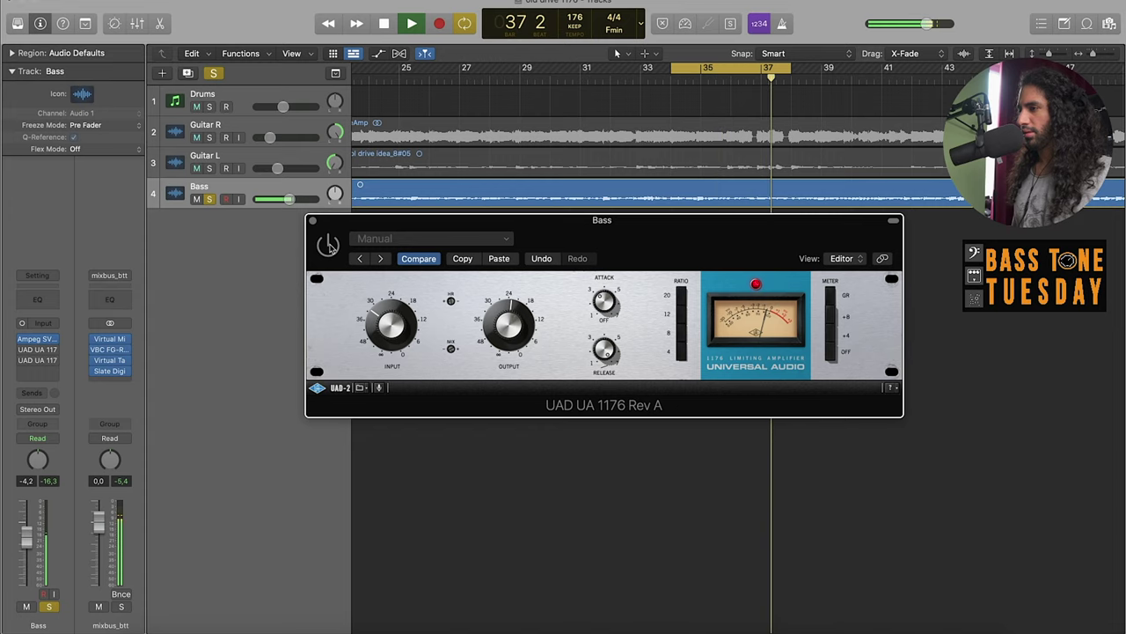
pyautogui.click(328, 246)
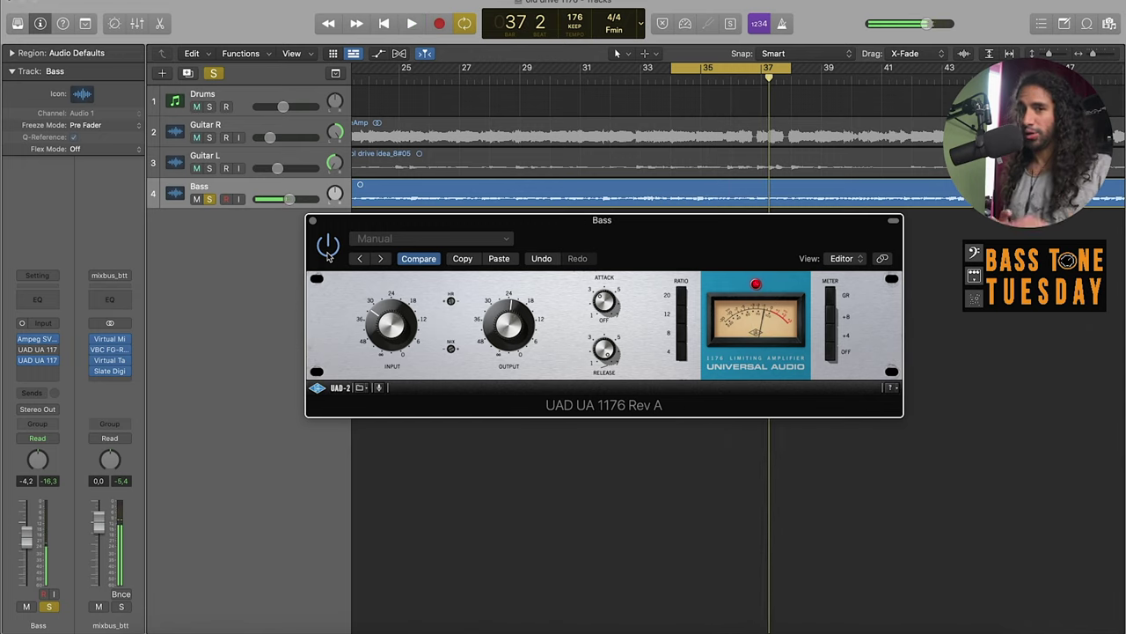
pyautogui.click(209, 199)
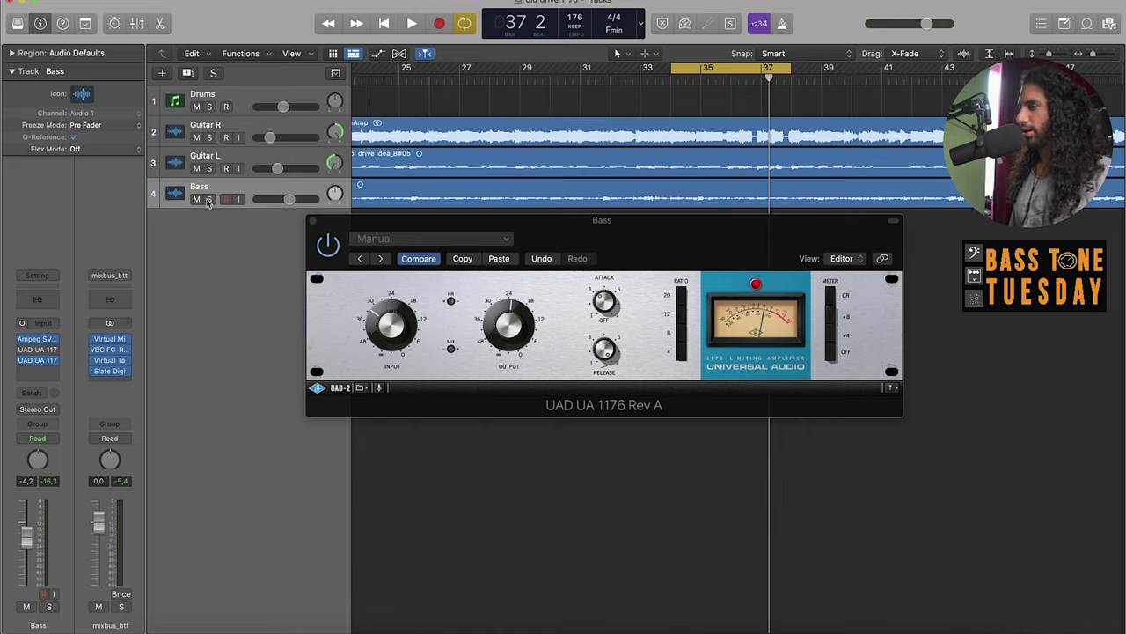
pyautogui.press('space')
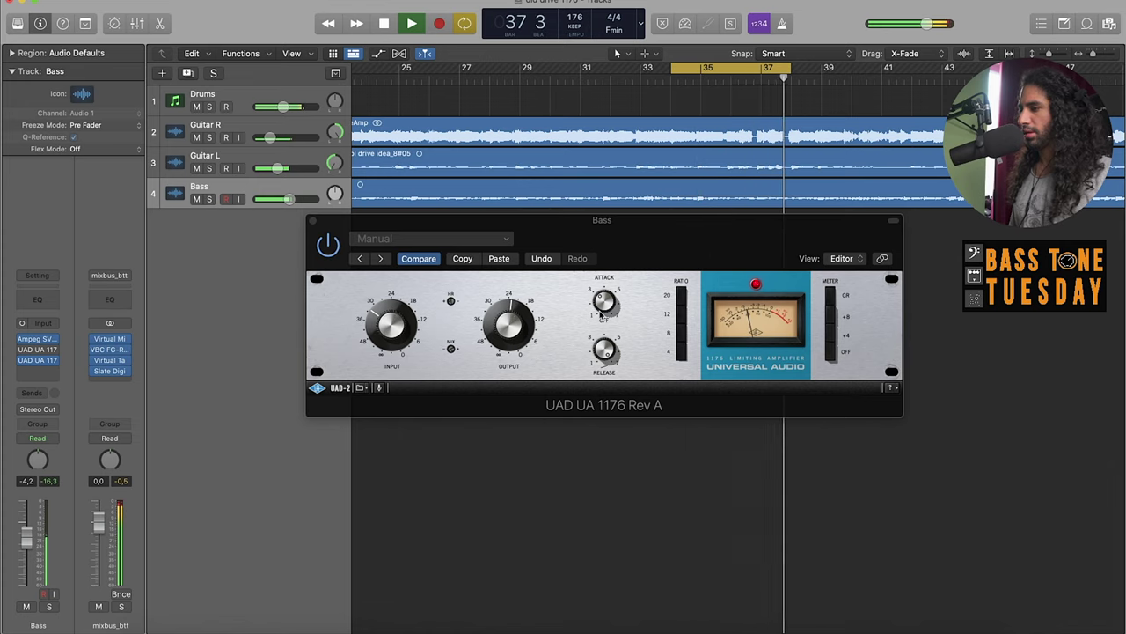
# - Restart the loop from its start with the compressor window in focus
pyautogui.click(525, 326)
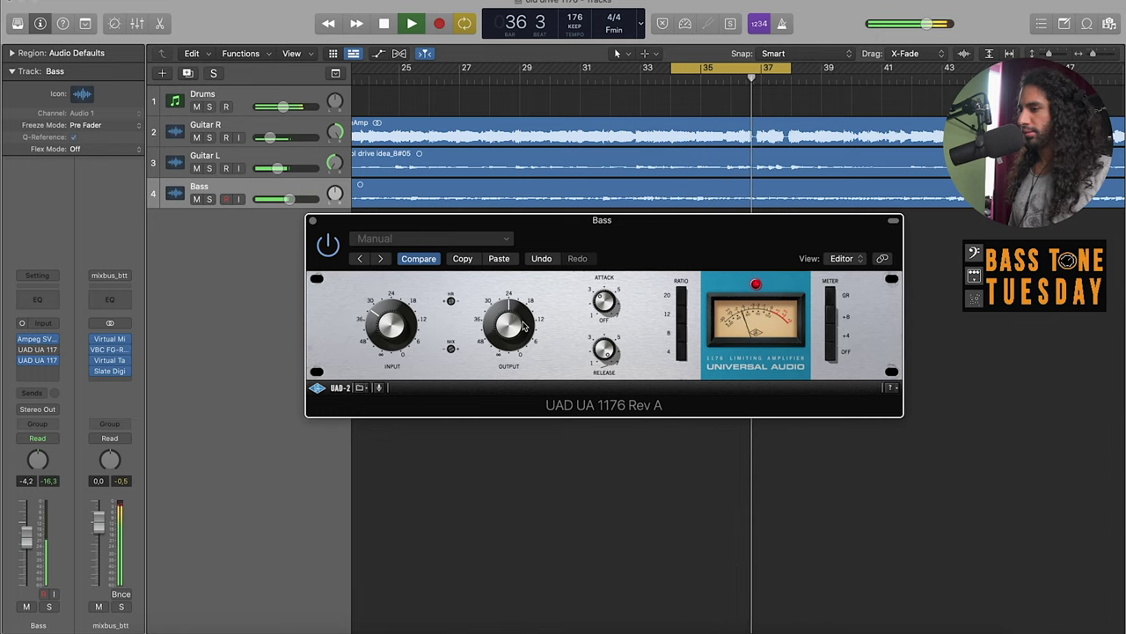
pyautogui.press('space')
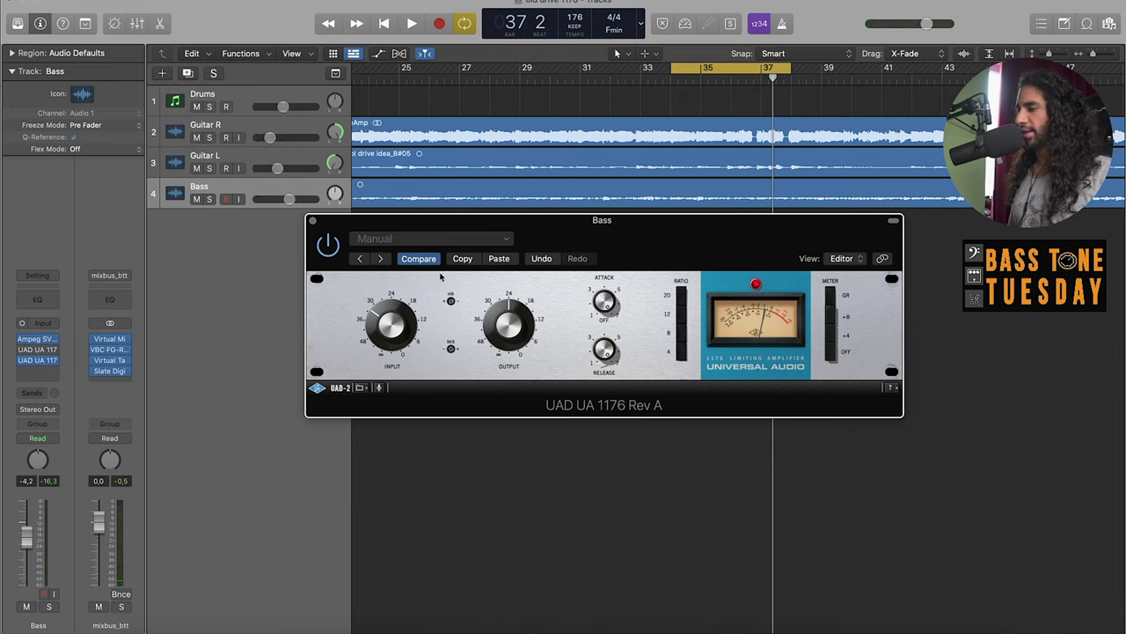
pyautogui.press('space')
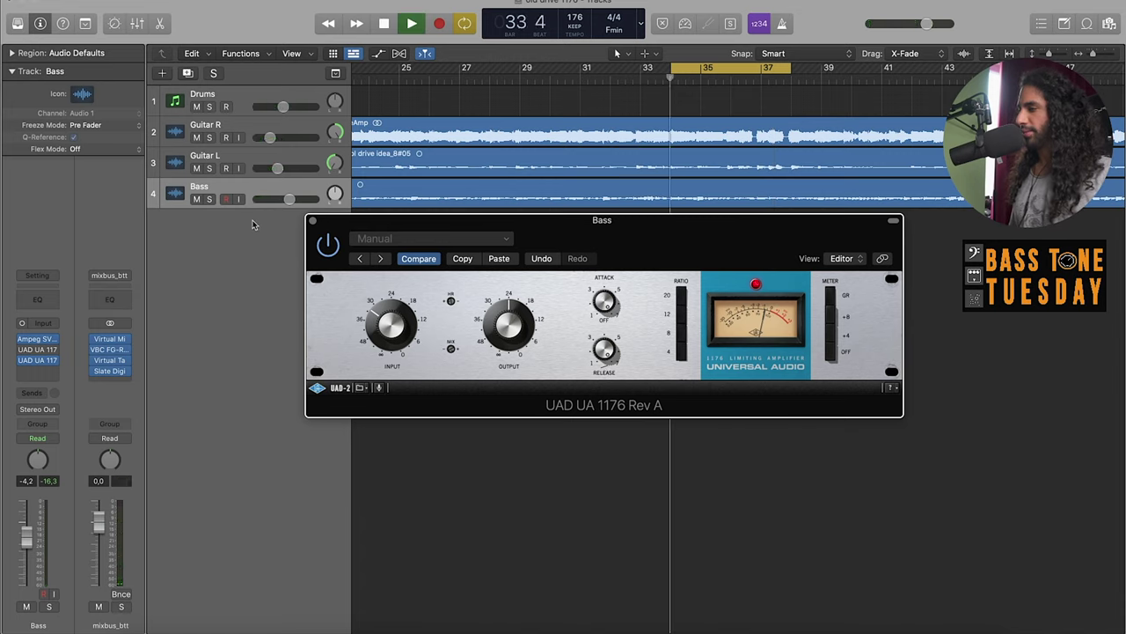
# - Toggle Bass solo briefly, extend the cycle range to bar 43, and stop playback
pyautogui.click(209, 199)
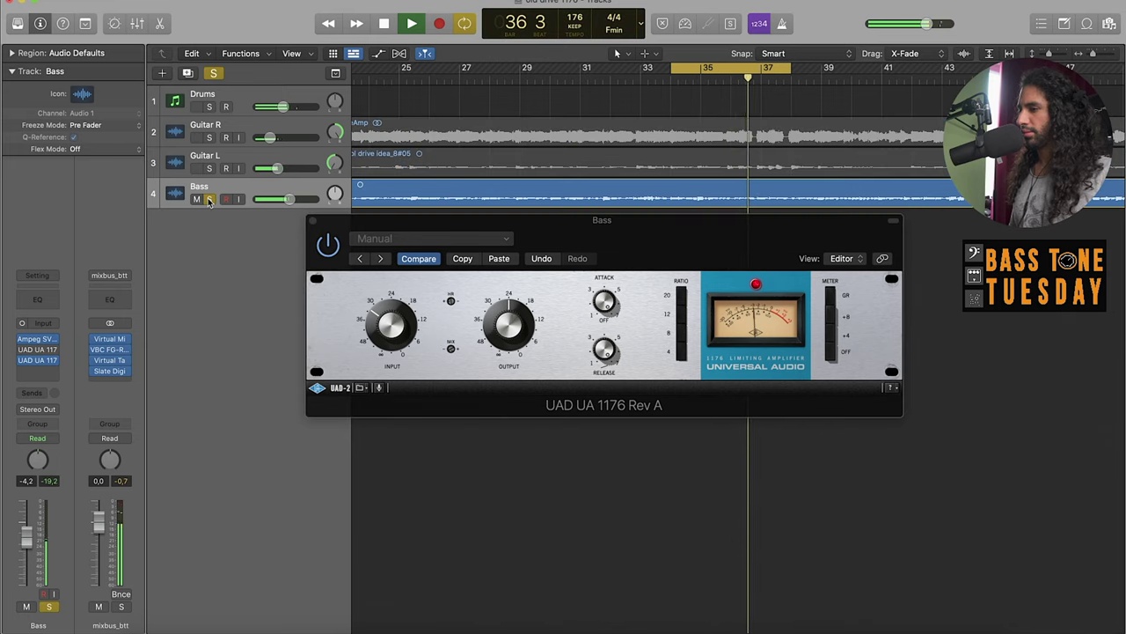
pyautogui.click(208, 199)
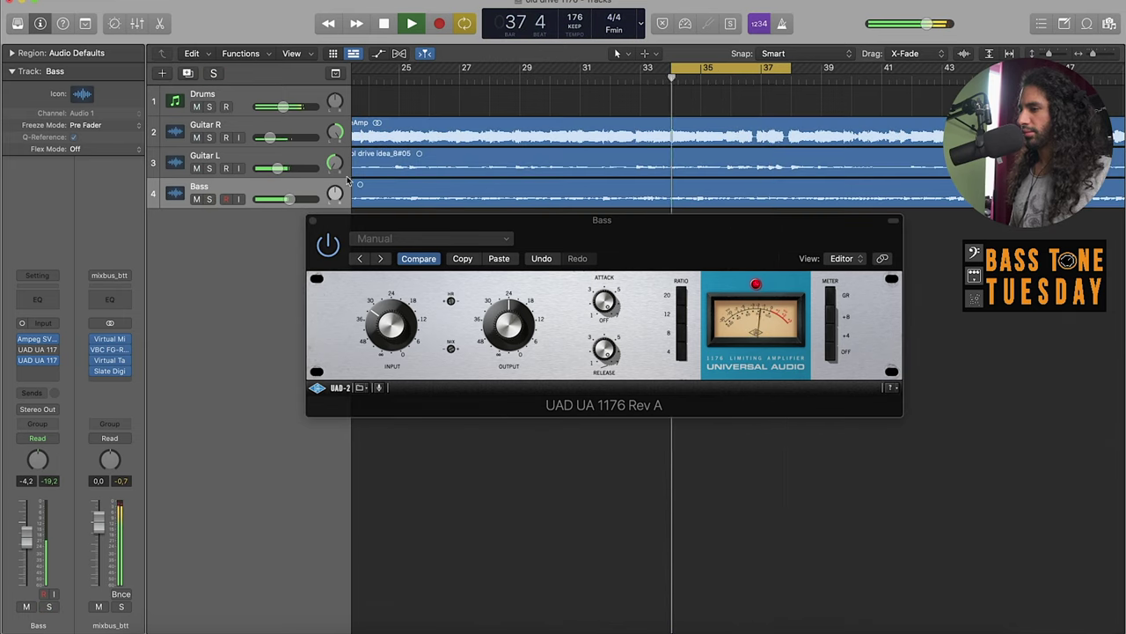
pyautogui.moveTo(796, 68); pyautogui.dragTo(968, 69)
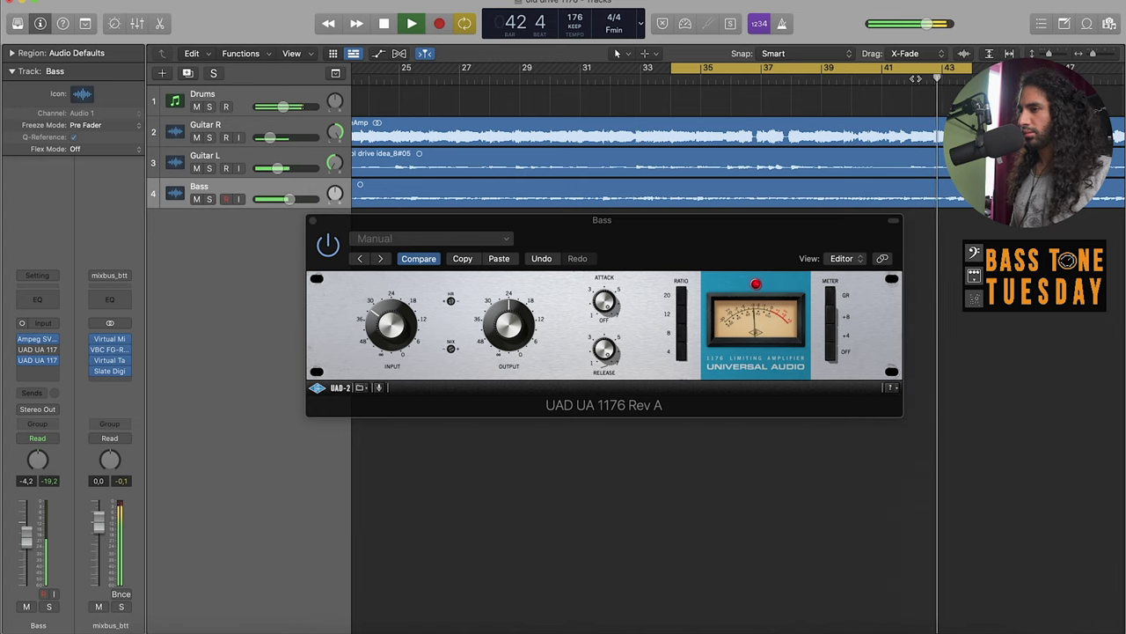
pyautogui.press('space')
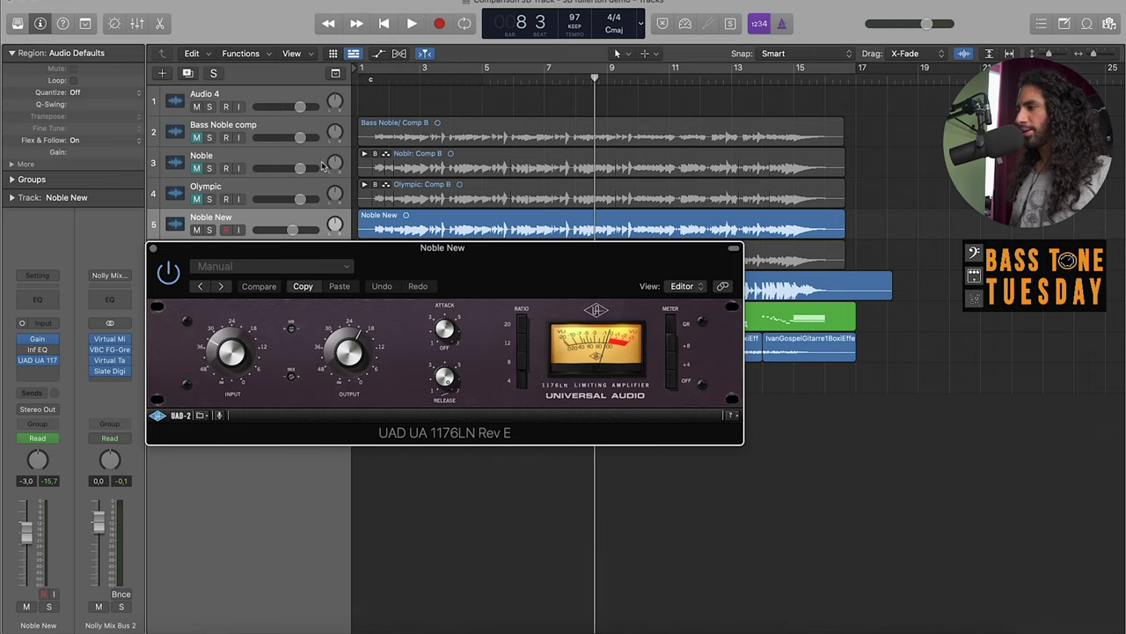
# - Return the playhead to bar 1 and bypass the 1176LN Rev E on Noble New
pyautogui.click(366, 82)
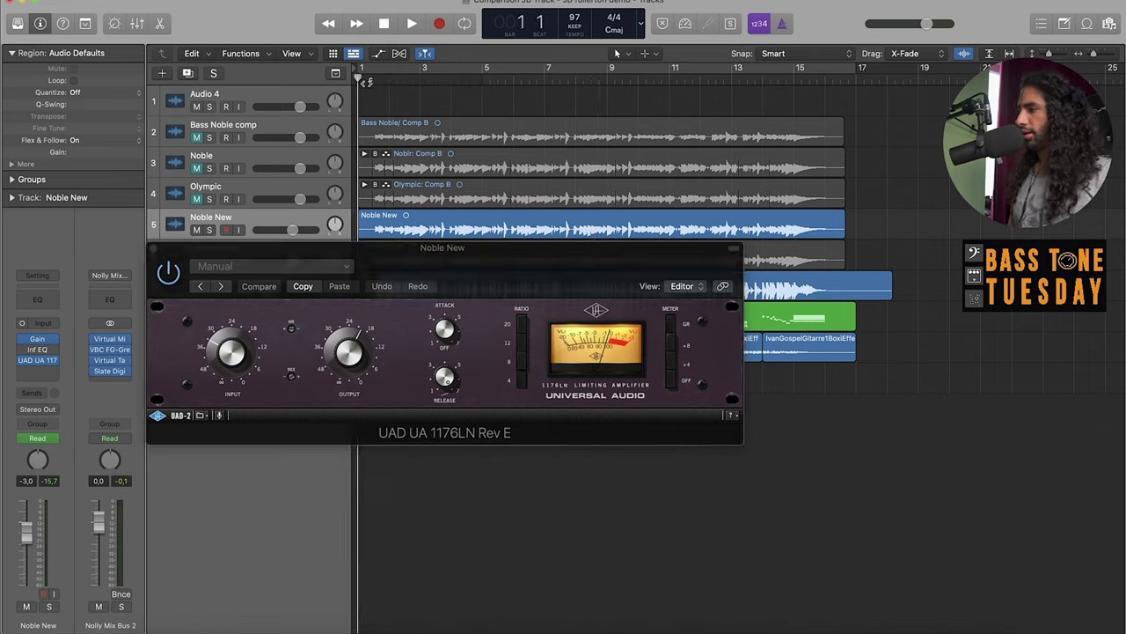
pyautogui.click(162, 278)
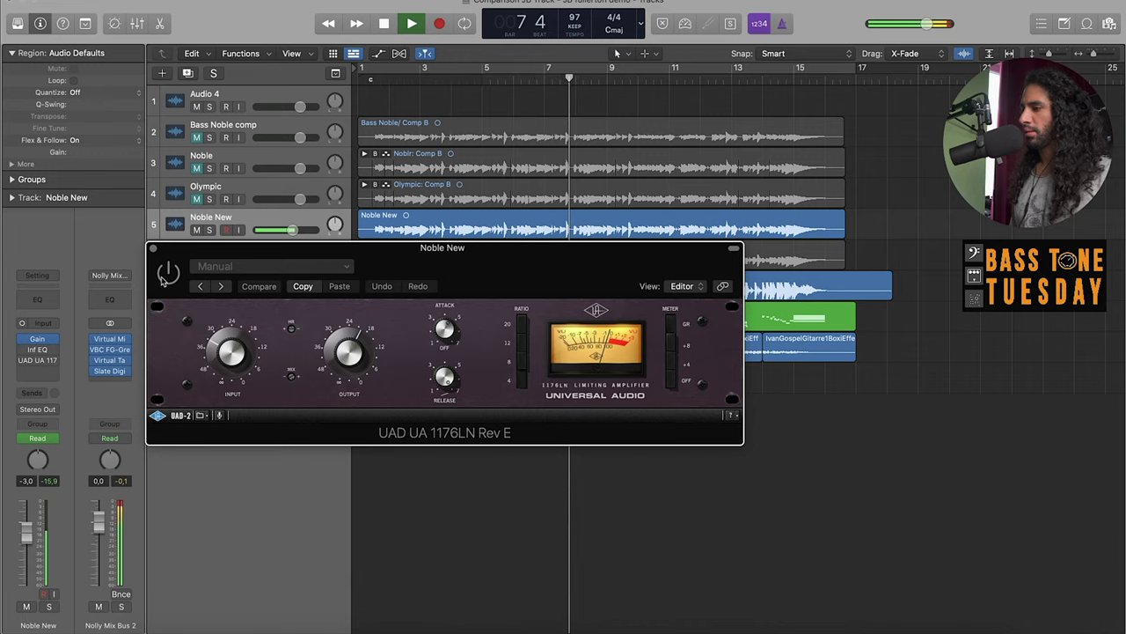
# - Nudge the 1176LN window slightly lower and zoom the timeline in horizontally
pyautogui.moveTo(360, 253); pyautogui.dragTo(378, 255)
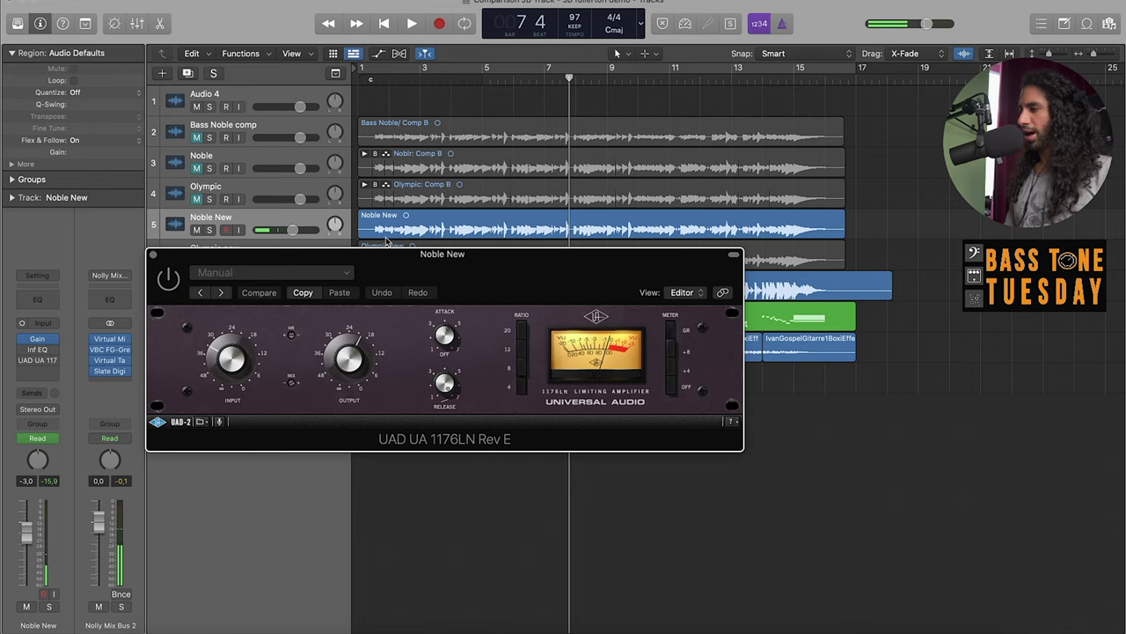
pyautogui.press('super+Right')
pyautogui.press('super+Right')
pyautogui.press('super+Right')
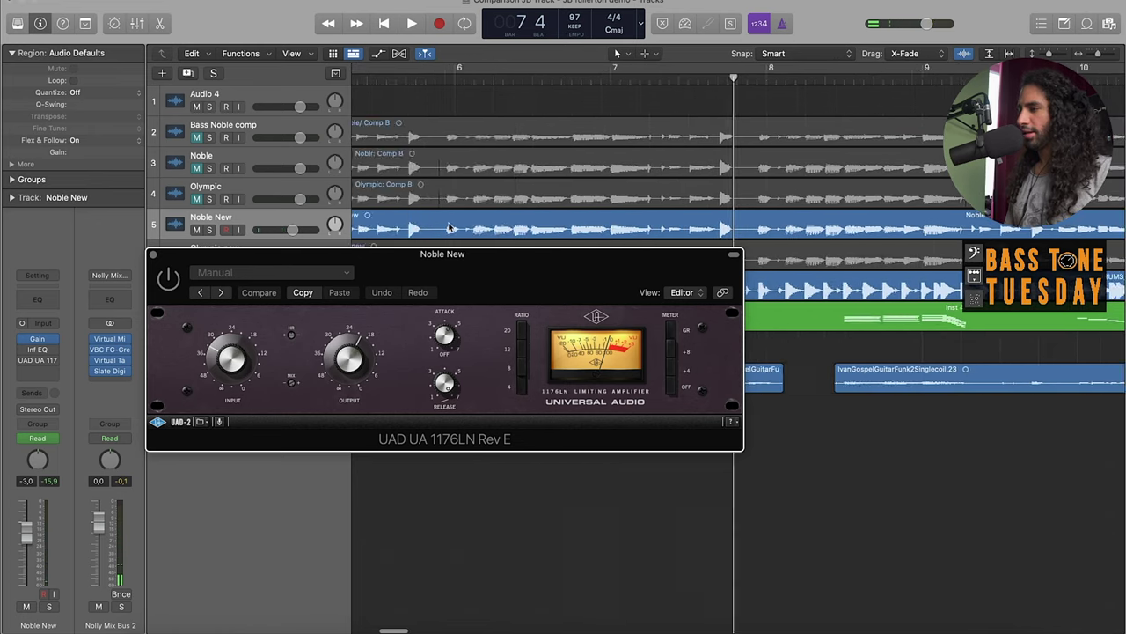
pyautogui.hscroll(-5, 448, 228)
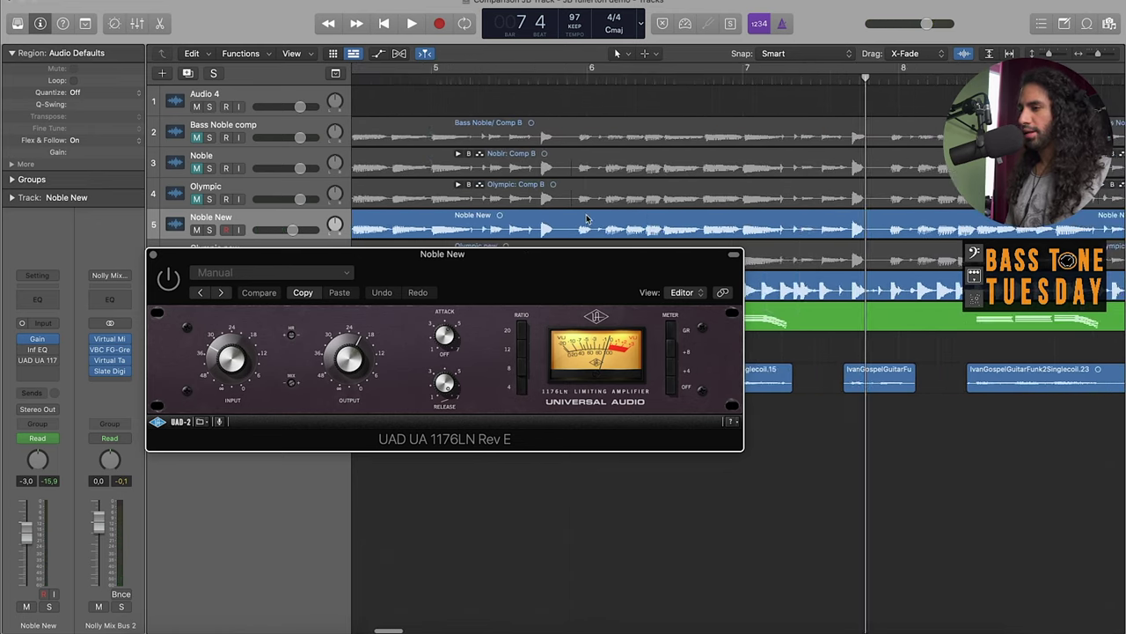
pyautogui.hscroll(2, 587, 218)
# - Play the compressed Noble New bass from about bar 5, jumping ahead to bar 7
pyautogui.click(483, 82)
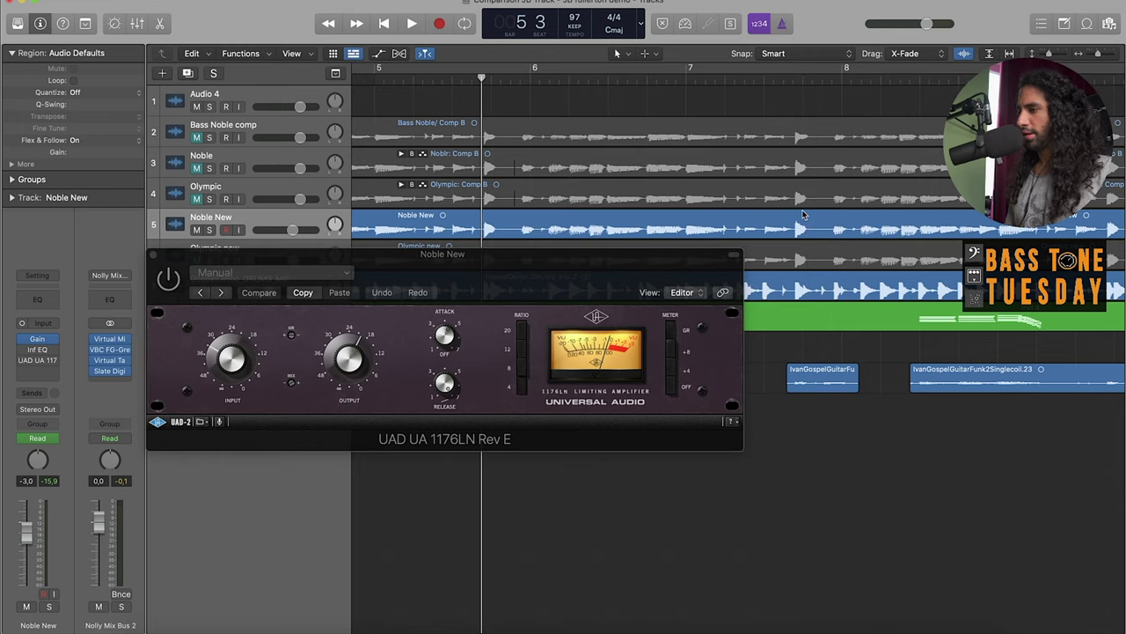
pyautogui.press('space')
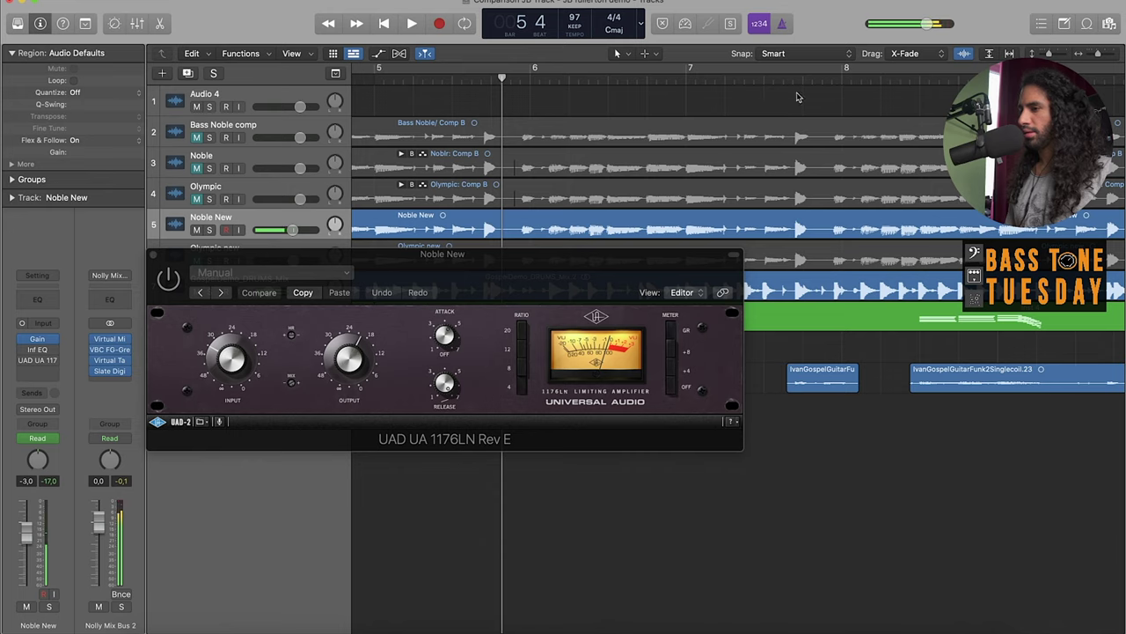
pyautogui.click(781, 81)
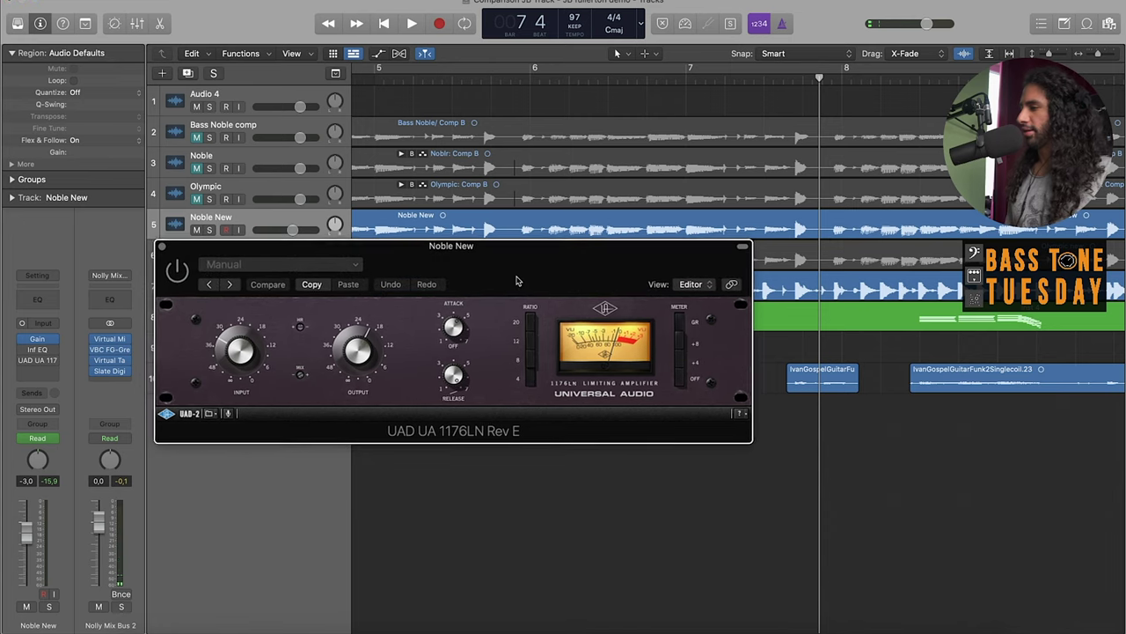
pyautogui.moveTo(520, 279); pyautogui.dragTo(531, 268)
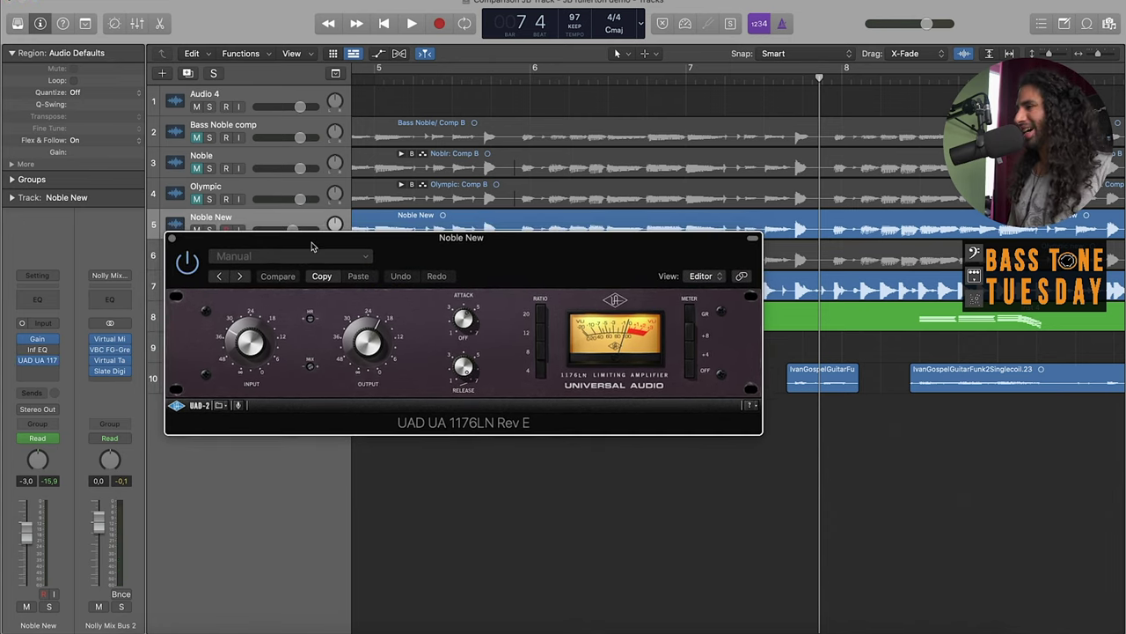
# - Play the Noble New session from bar 1 with the 1176LN window moved up, then stop
pyautogui.hscroll(-10, 440, 132)
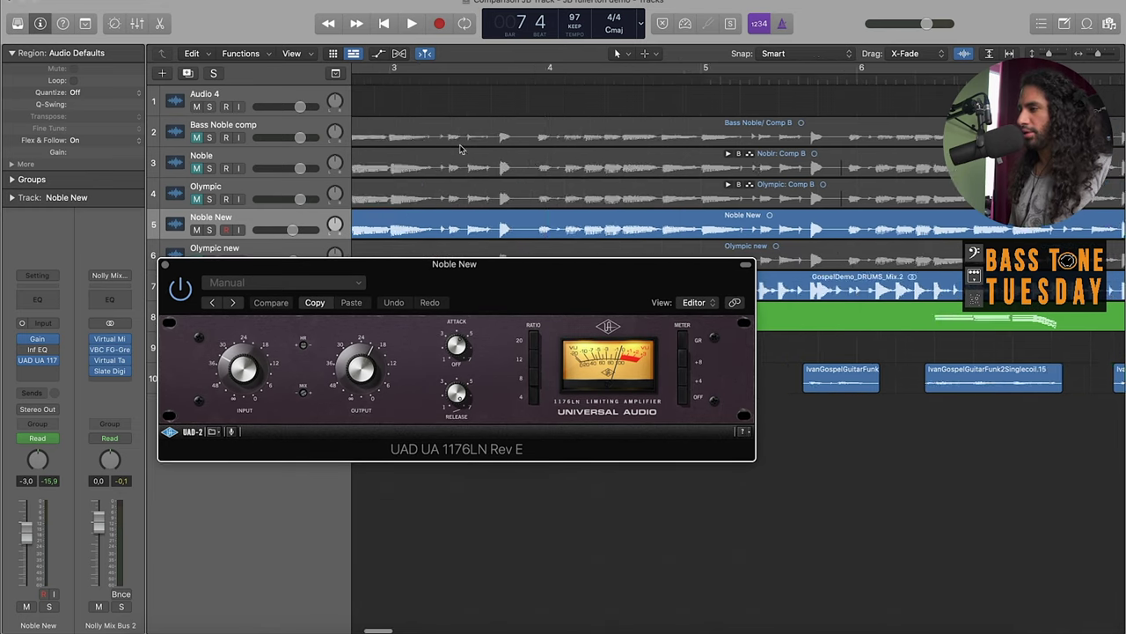
pyautogui.click(412, 82)
pyautogui.press('space')
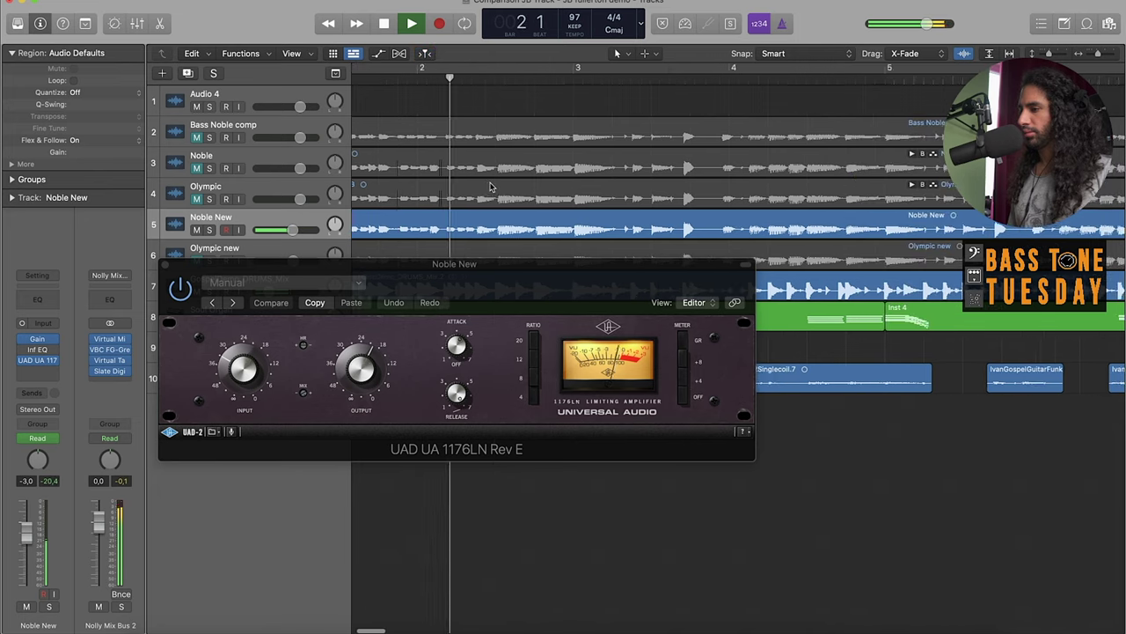
pyautogui.moveTo(483, 285); pyautogui.dragTo(495, 269)
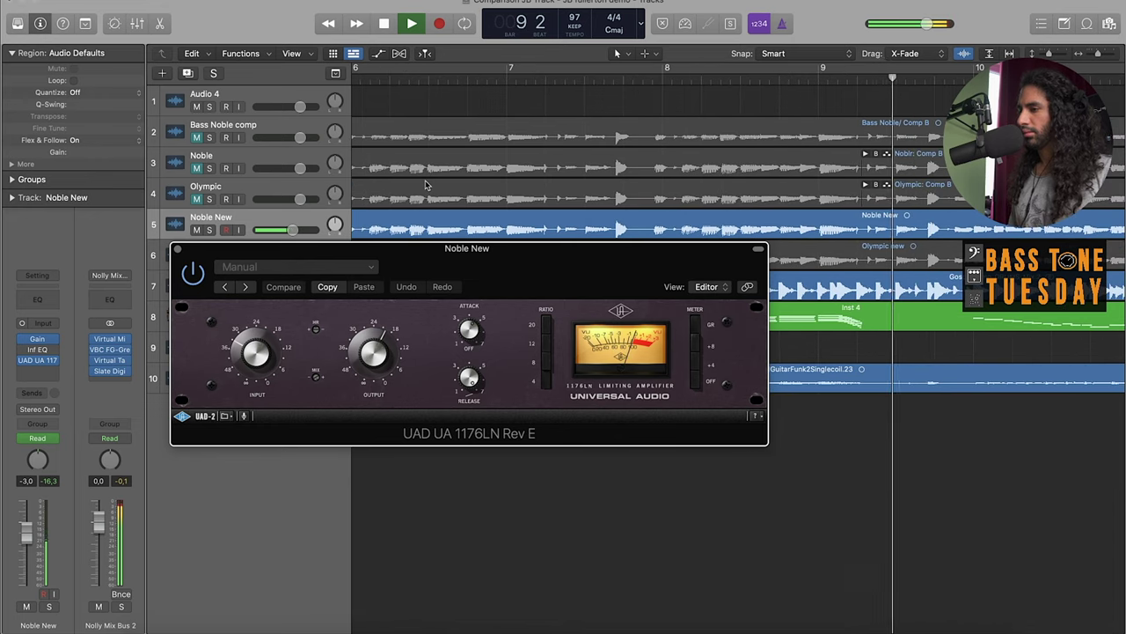
pyautogui.press('space')
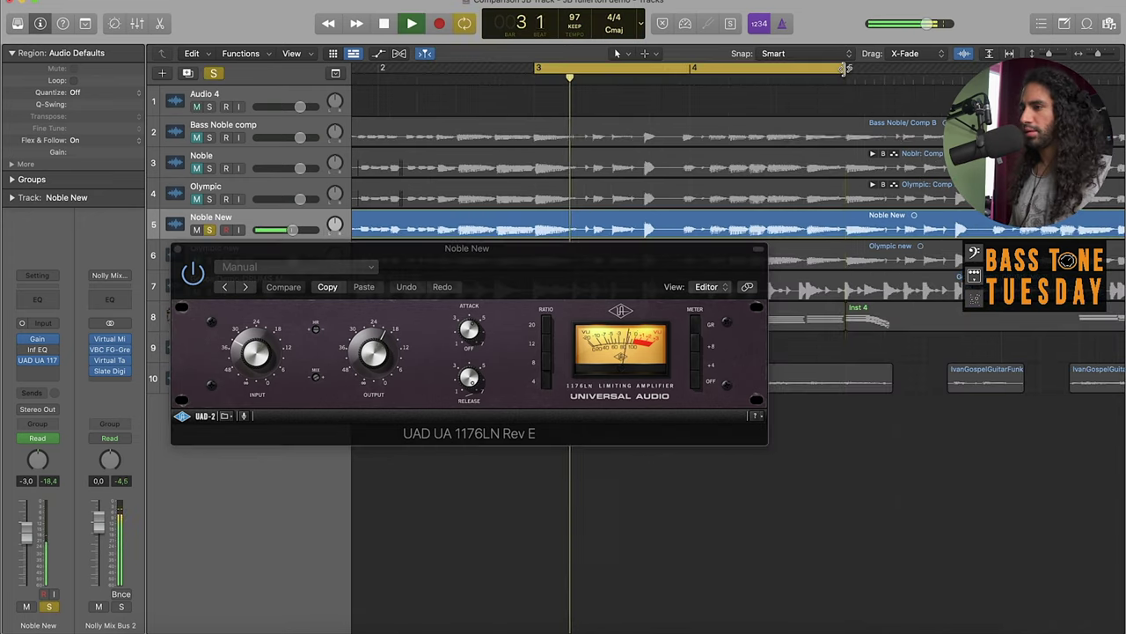
# - Set a cycle range starting at bar 3 and extend it out to bar 7
pyautogui.moveTo(873, 73); pyautogui.dragTo(983, 73)
pyautogui.press('super+Left')
pyautogui.press('super+Left')
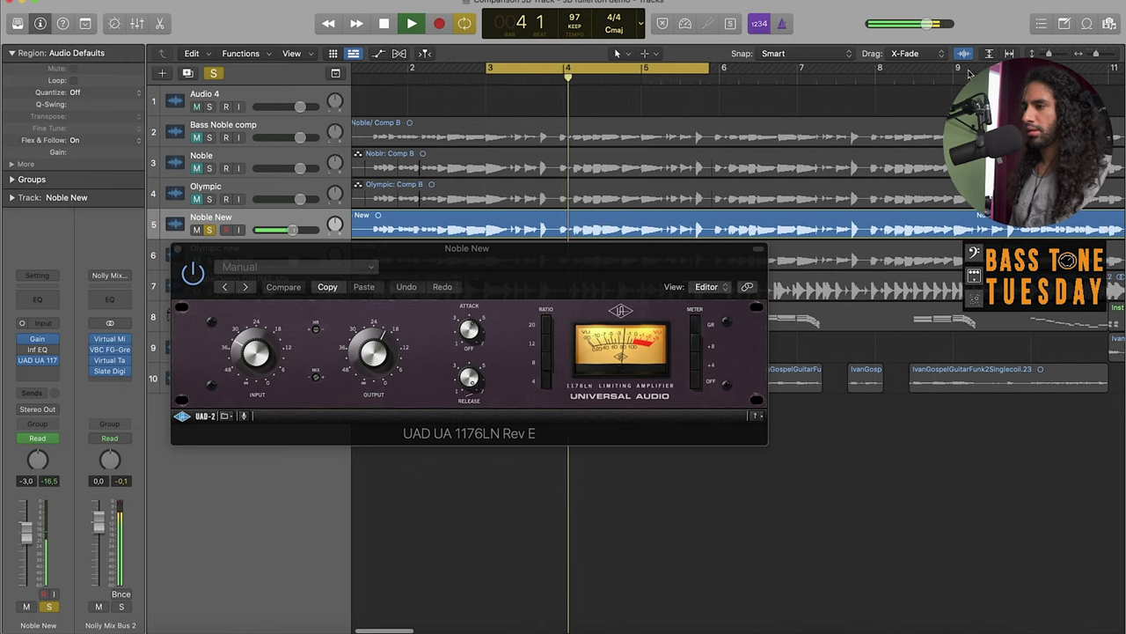
pyautogui.moveTo(718, 71); pyautogui.dragTo(805, 70)
pyautogui.moveTo(550, 282); pyautogui.dragTo(635, 252)
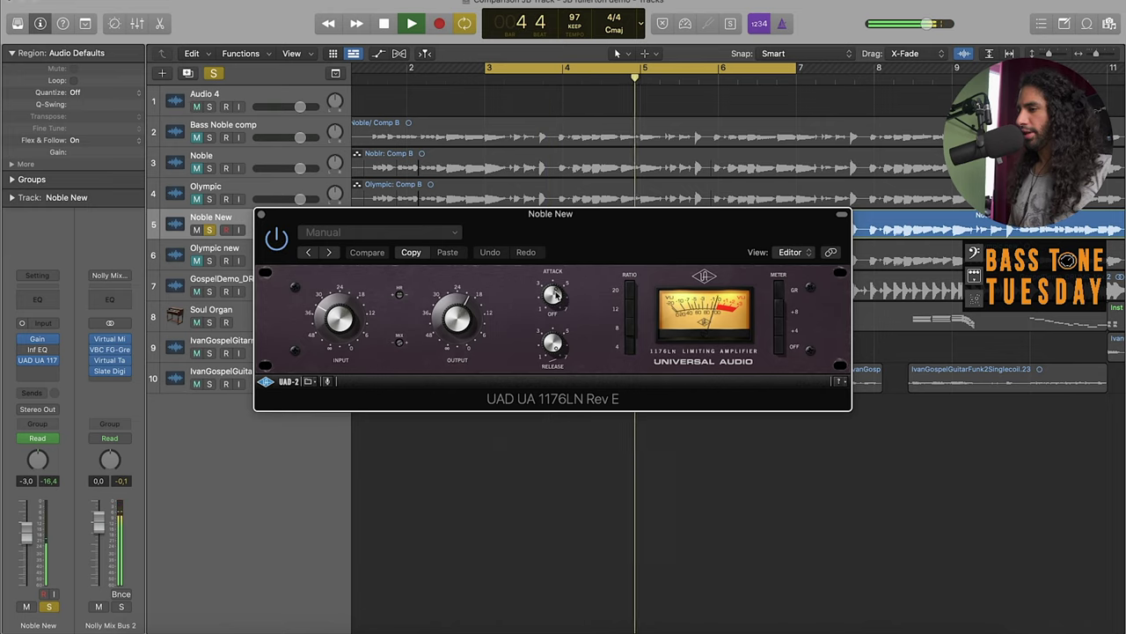
# - Tweak the 1176LN attack knob and audition it over the looped bars 3–7
pyautogui.moveTo(553, 295); pyautogui.dragTo(554, 287)
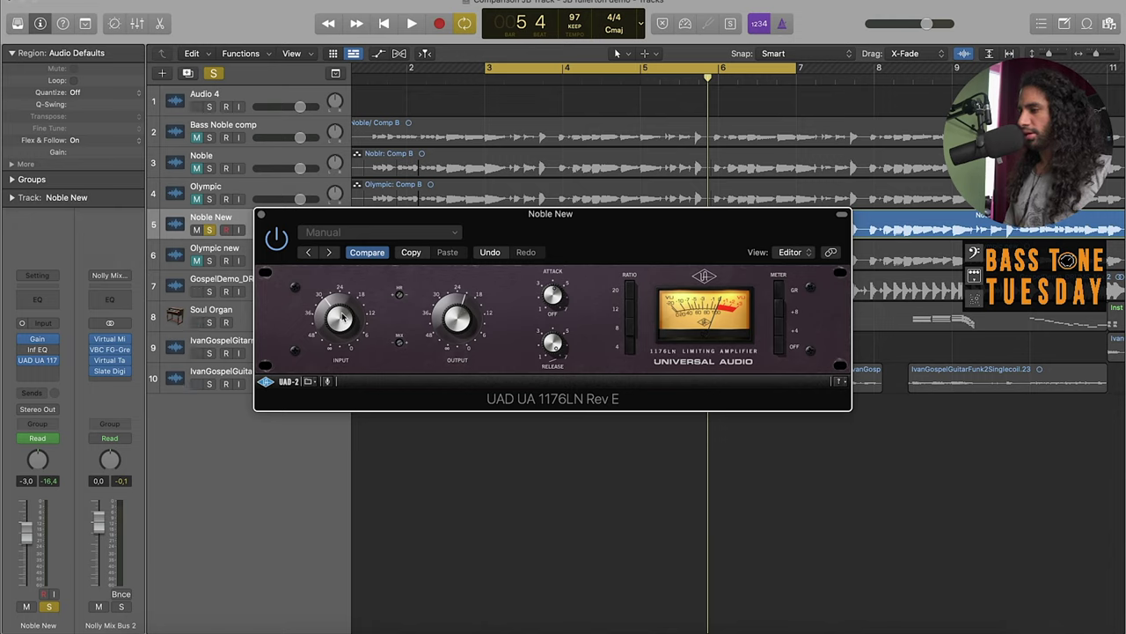
pyautogui.press('space')
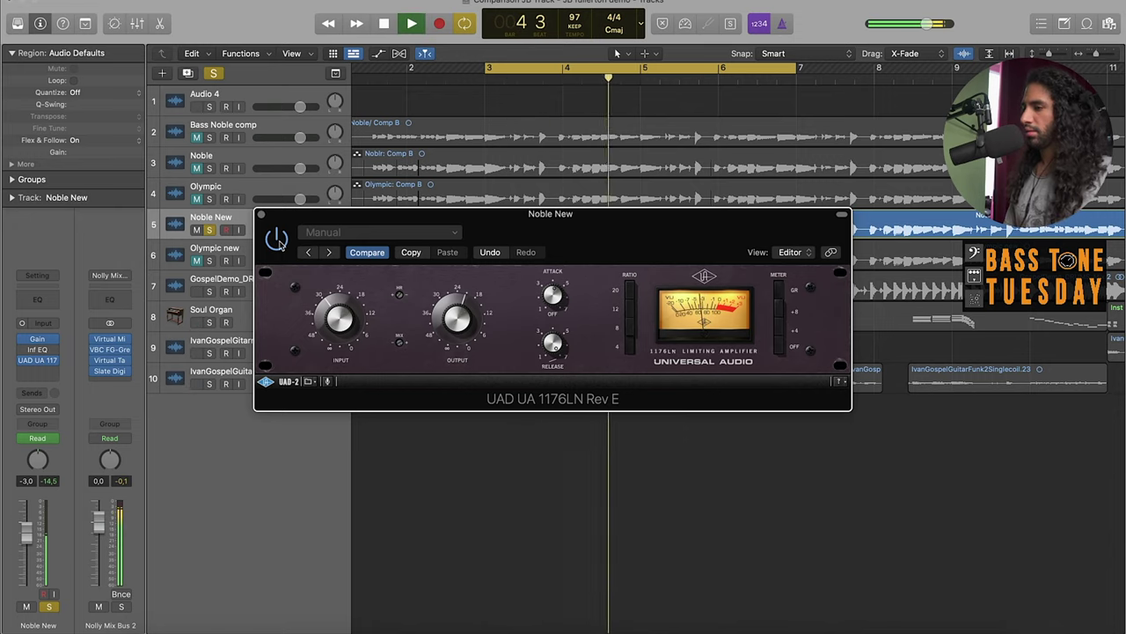
pyautogui.press('space')
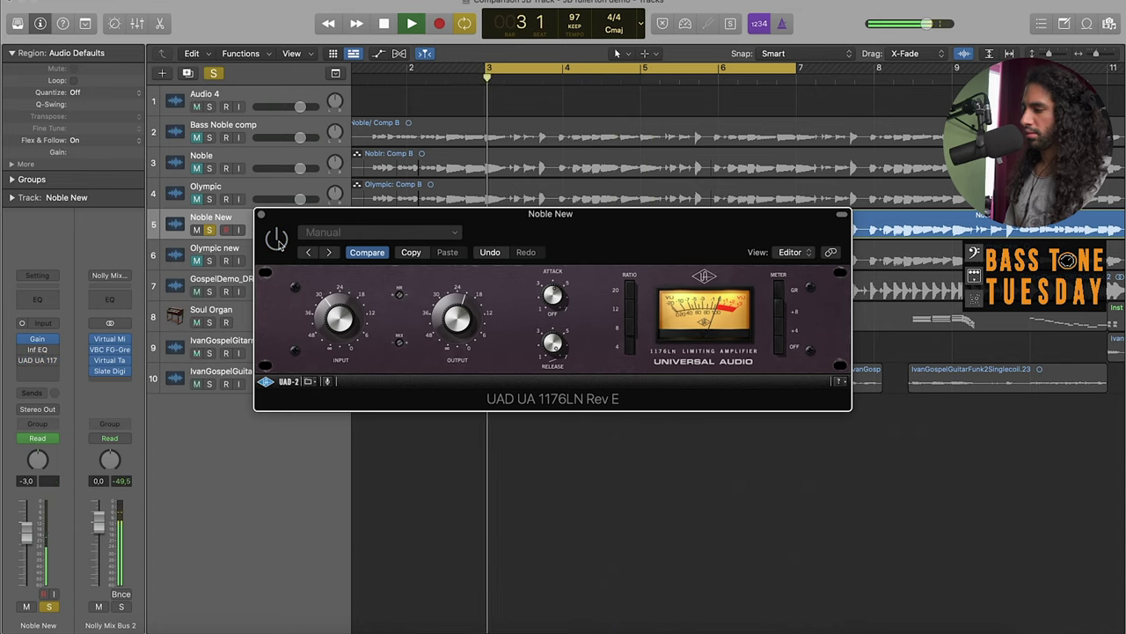
pyautogui.press('space')
pyautogui.press('space')
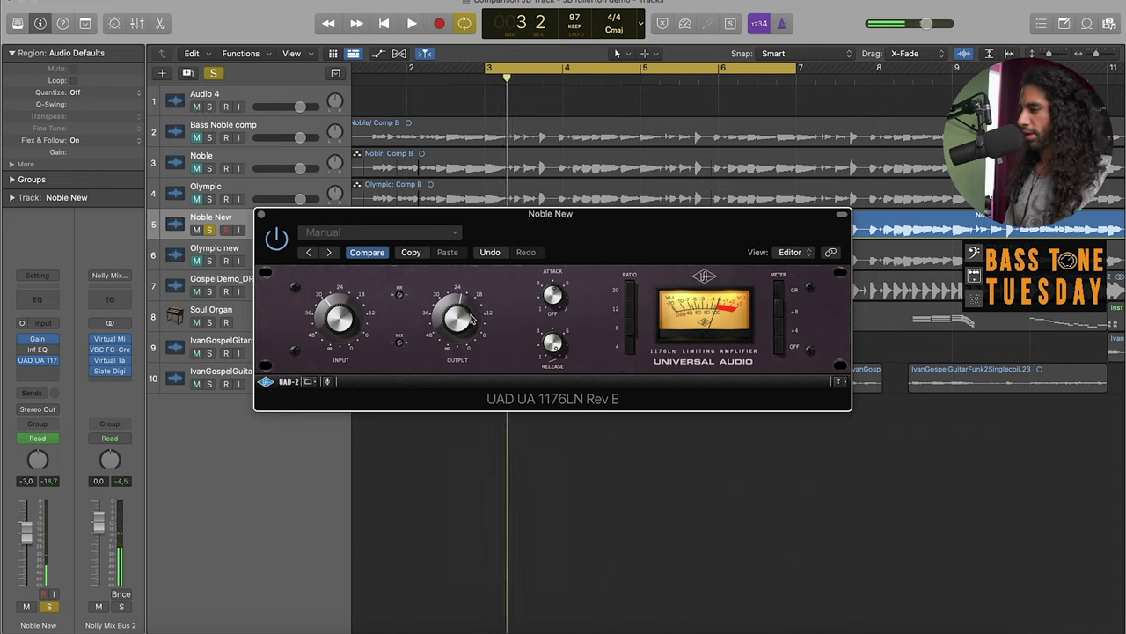
pyautogui.press('space')
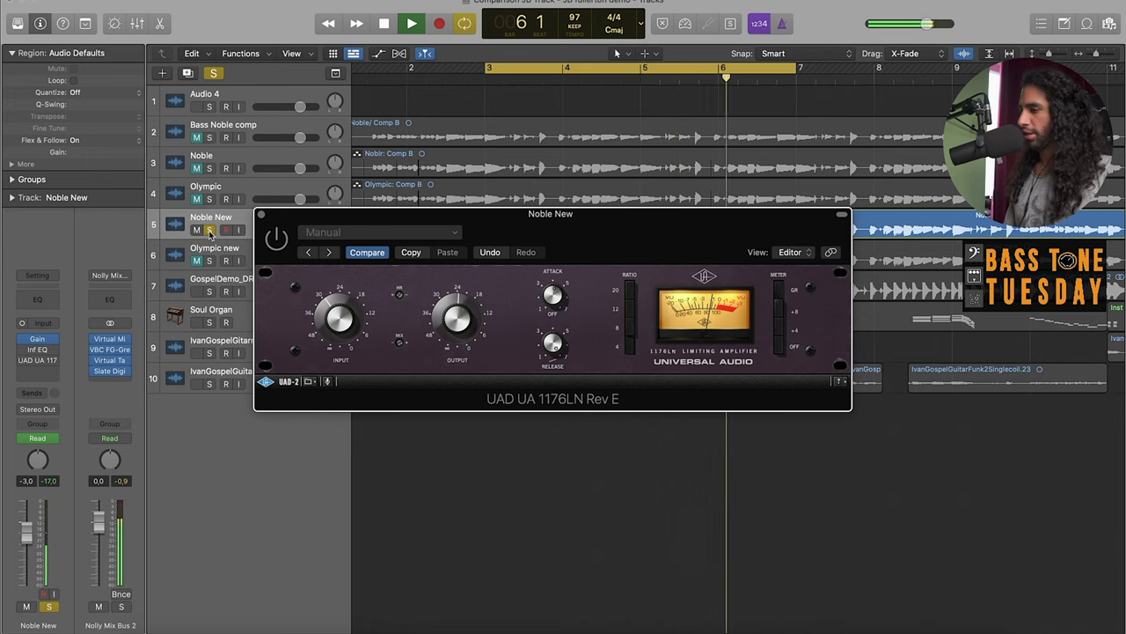
# - Unsolo the Noble New track to hear its 1176LN-compressed bass in the full mix
pyautogui.press('s')
pyautogui.press('v')
pyautogui.press('v')
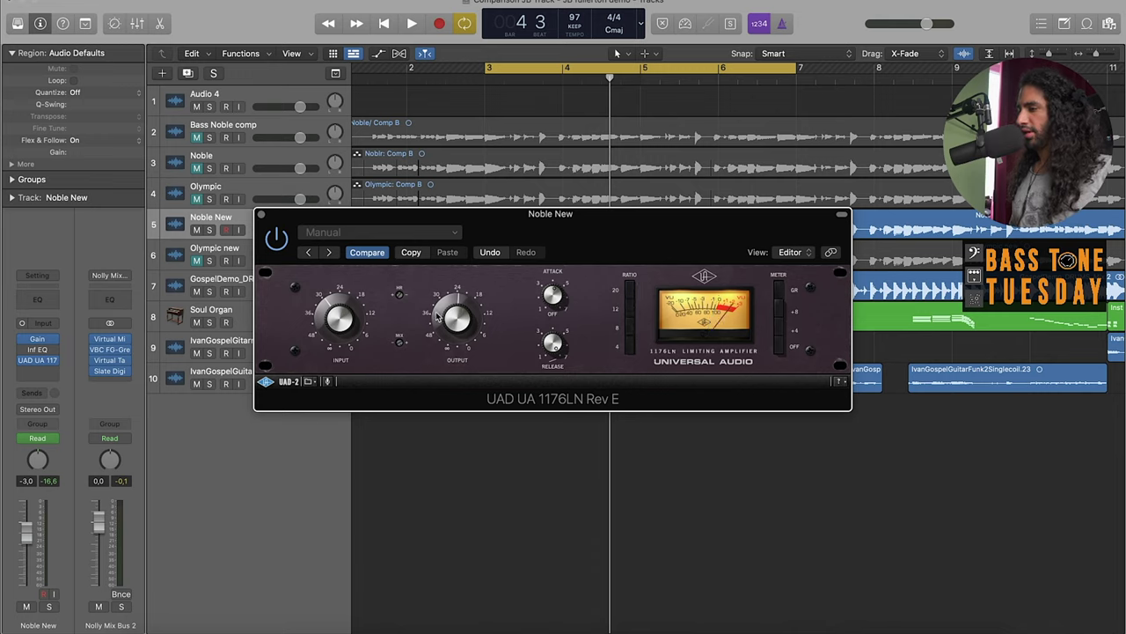
# - Play the loop in the full mix and switch the 1176LN meter from OFF to GR
pyautogui.press('space')
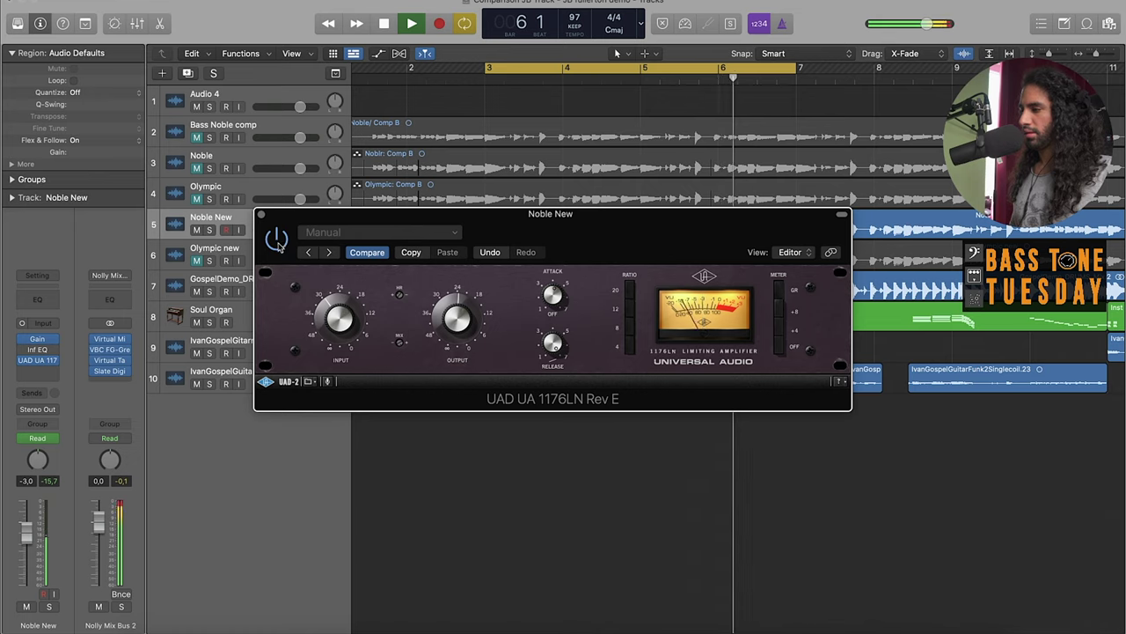
pyautogui.click(778, 348)
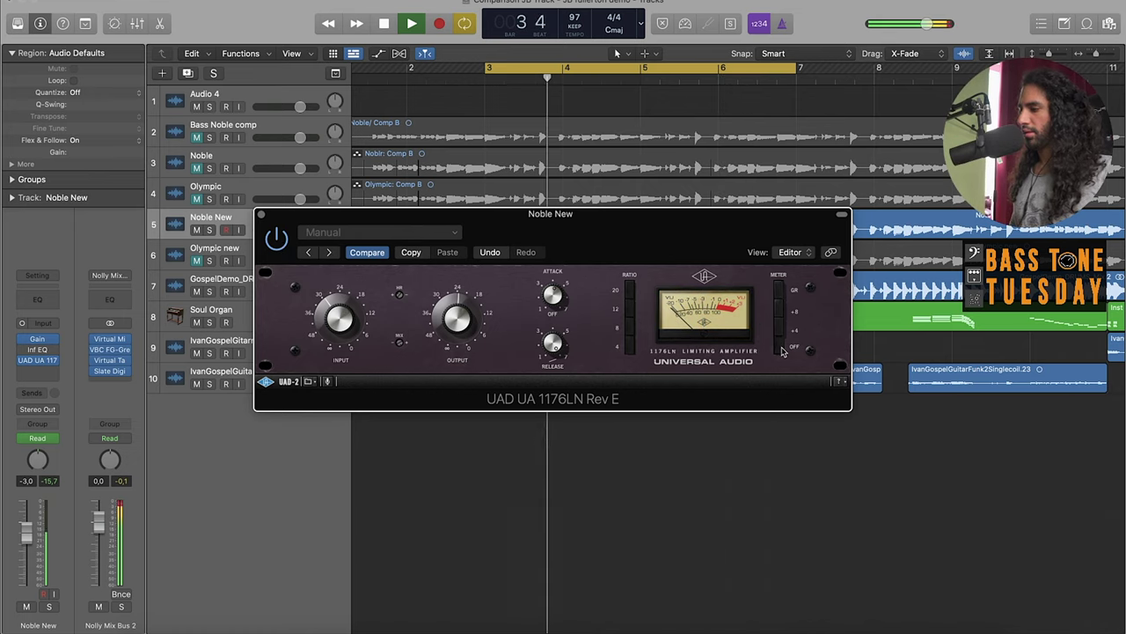
pyautogui.click(778, 291)
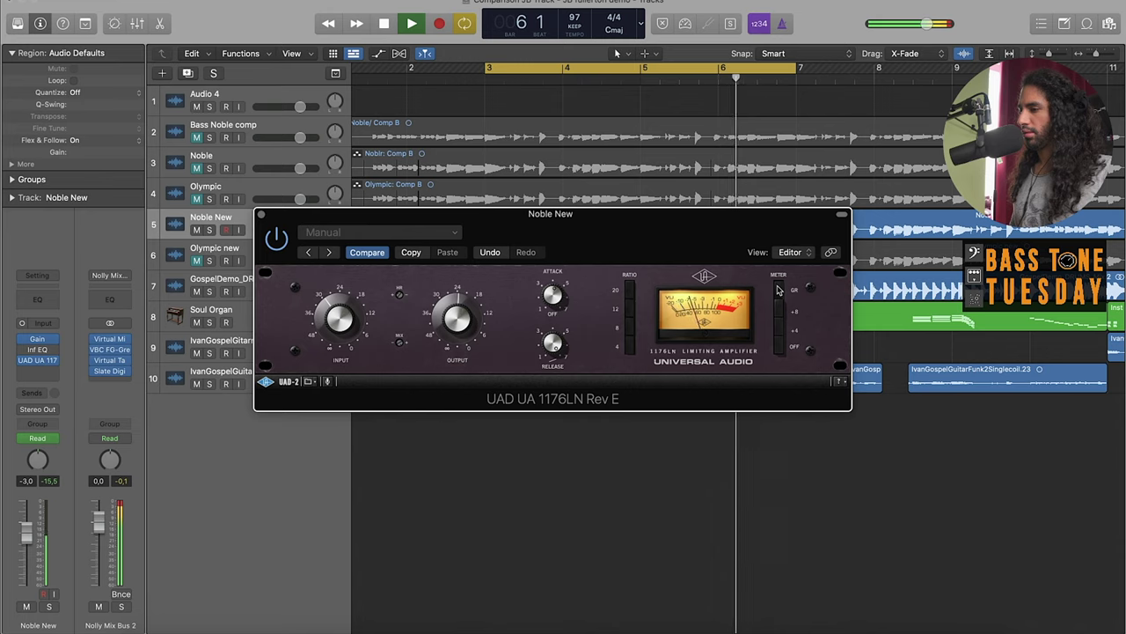
# - Solo the Noble New track and play a soloed pass of the compressed bass
pyautogui.press('space')
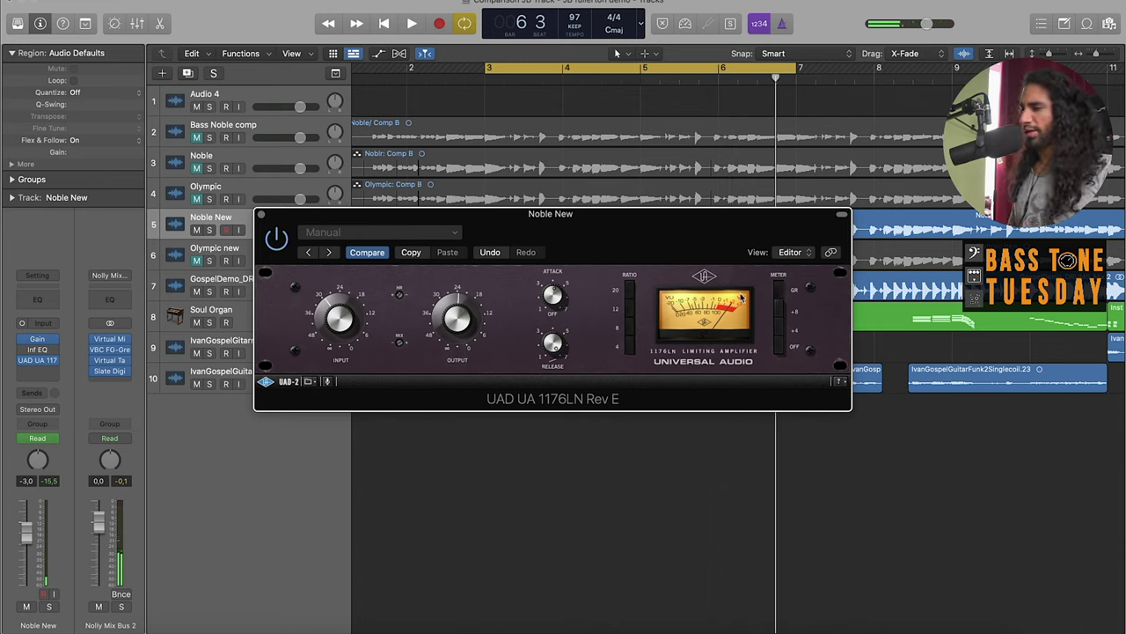
pyautogui.click(209, 229)
pyautogui.press('space')
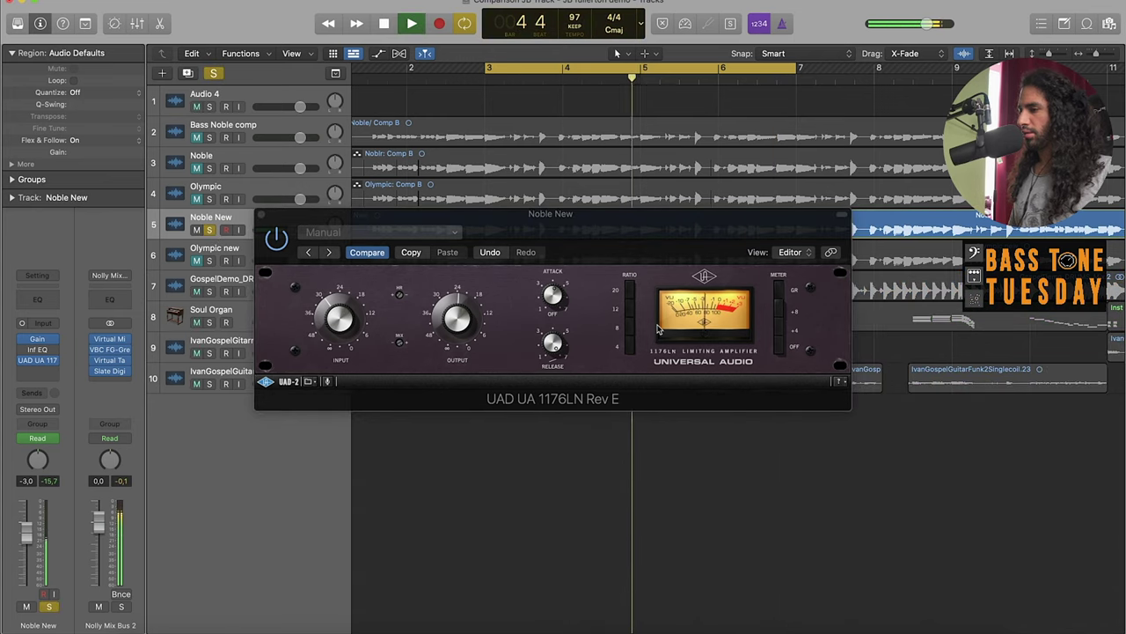
pyautogui.press('space')
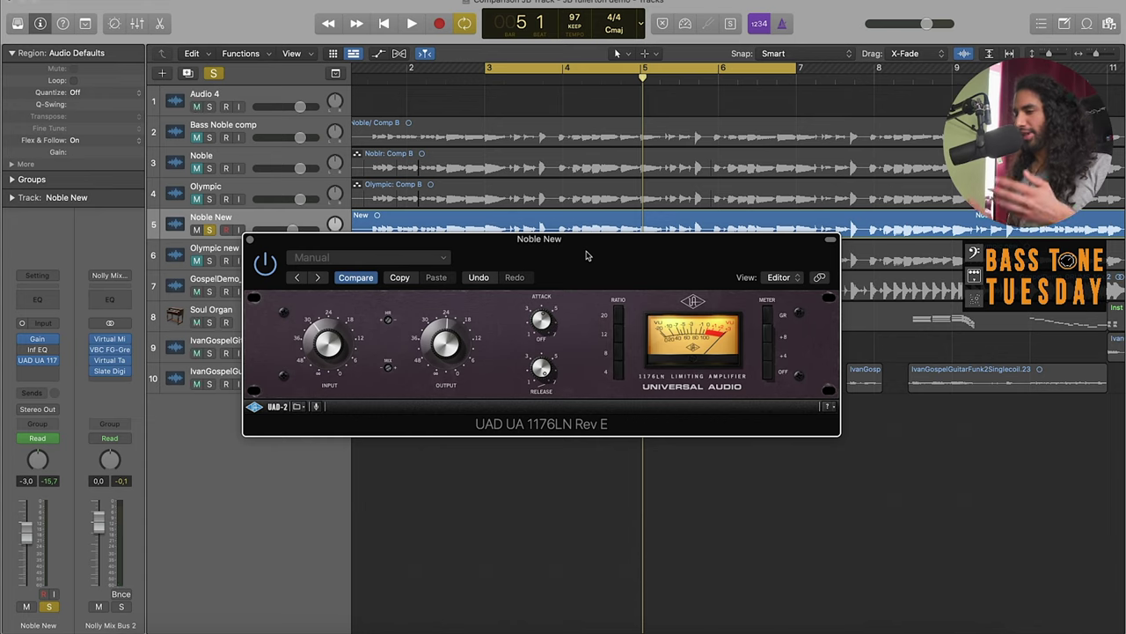
pyautogui.moveTo(587, 256); pyautogui.dragTo(591, 231)
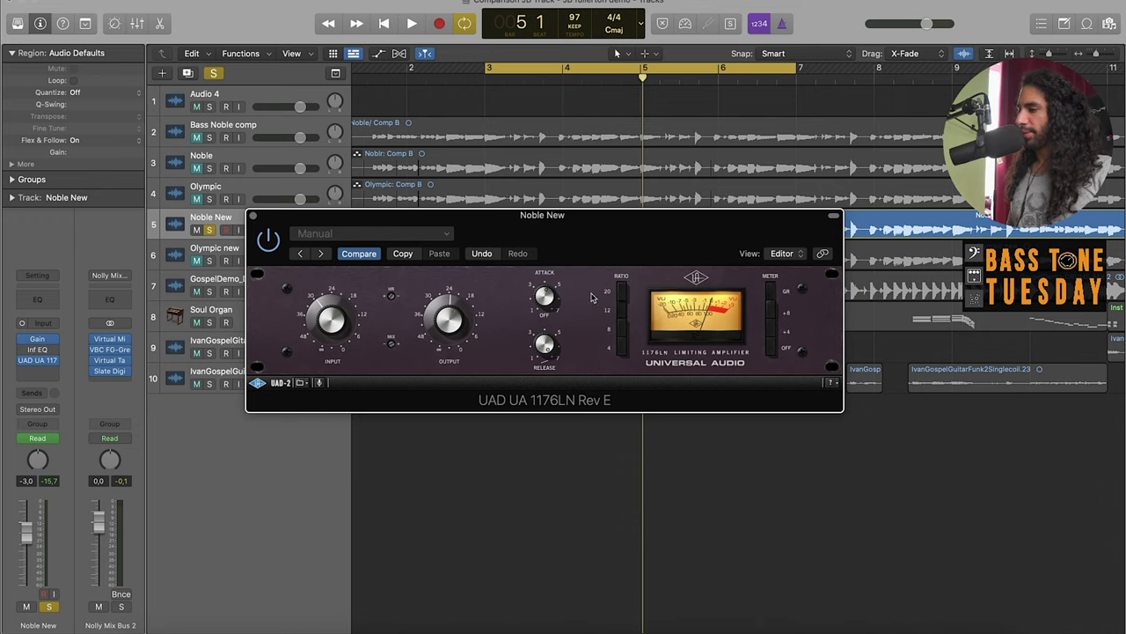
pyautogui.moveTo(569, 254); pyautogui.dragTo(570, 260)
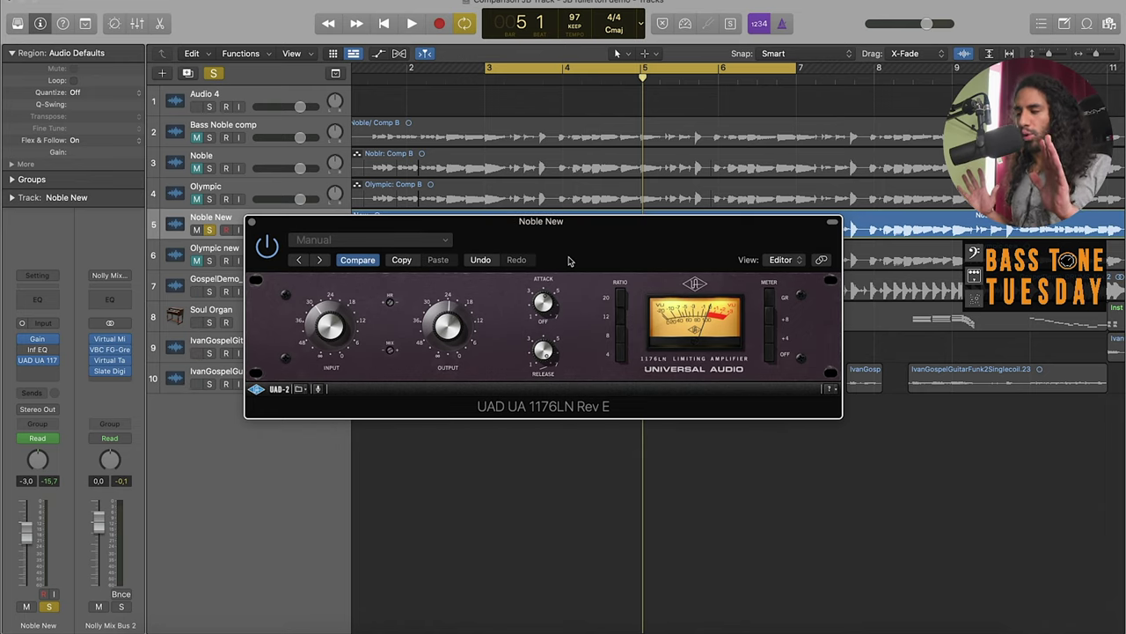